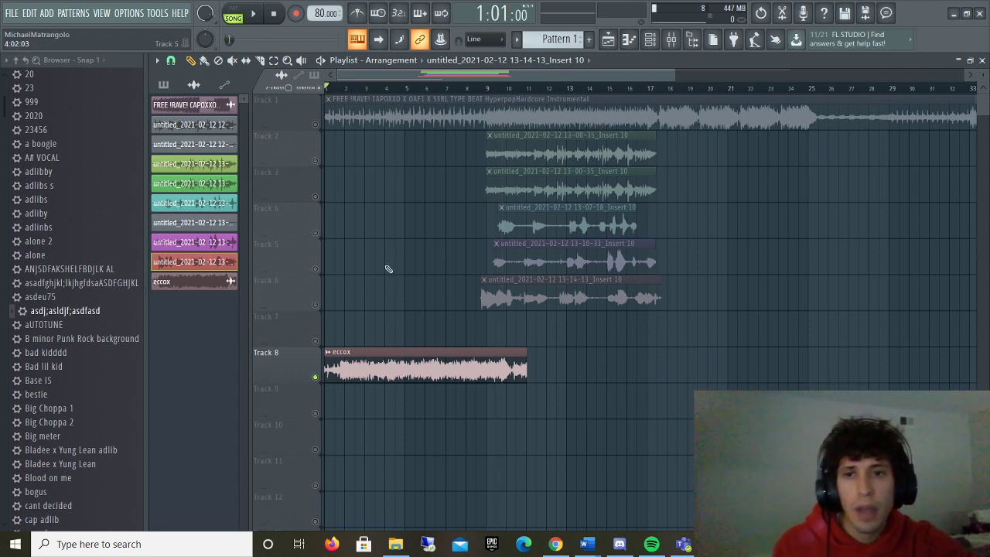
Step: Play back the reference clip on Track 8 from the start of the song
click(349, 89)
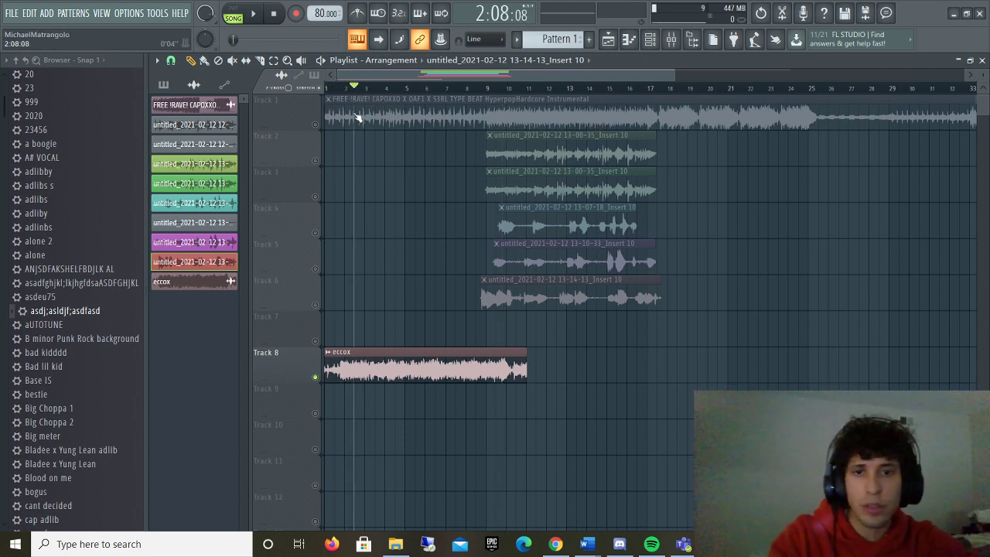
key(space)
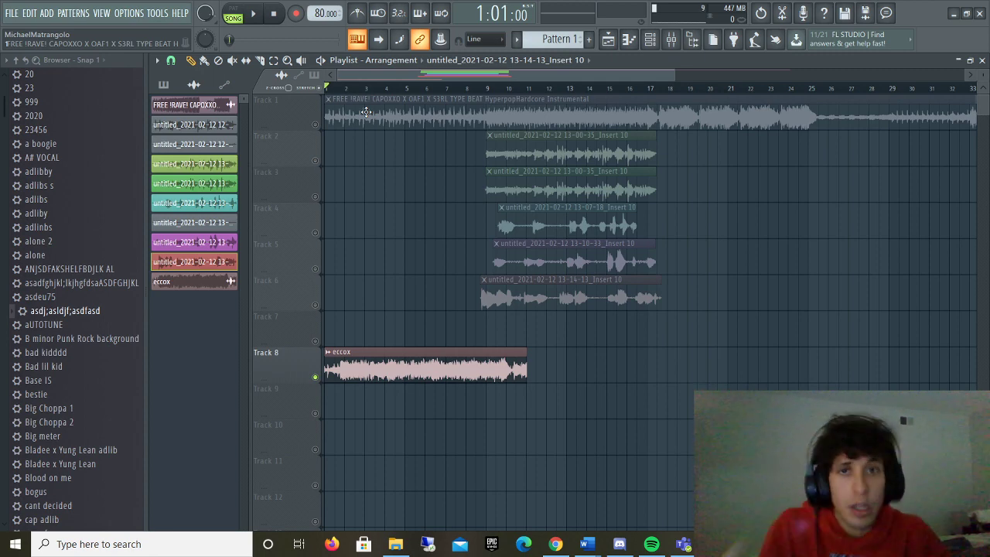
key(space)
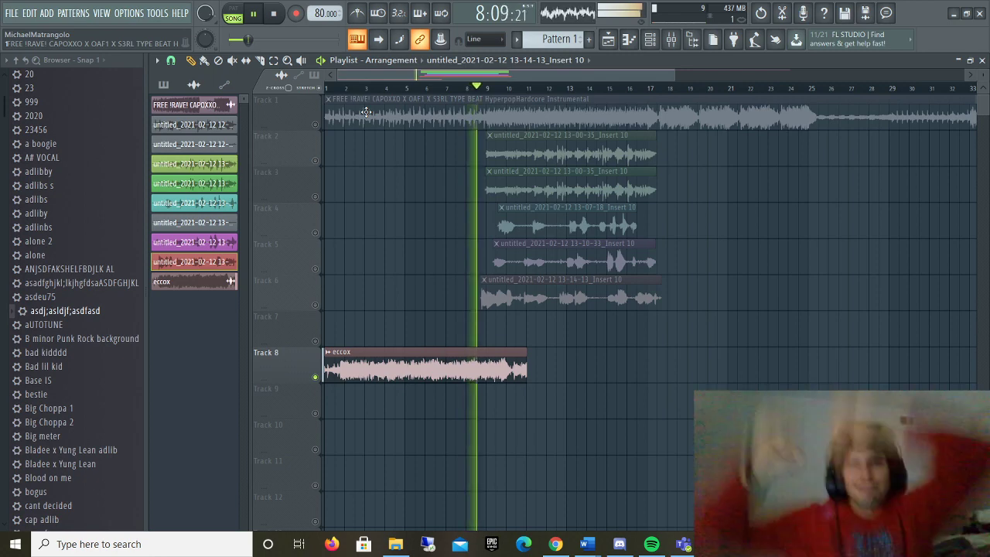
key(space)
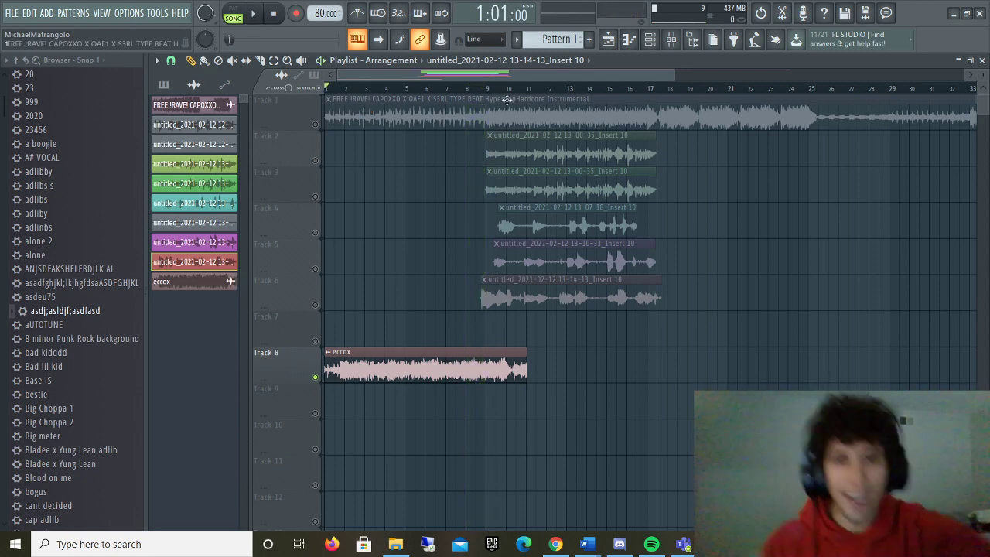
Step: Mute the reference clip's Track 8 and unmute the instrumental on Track 1 and the vocal on Track 2
click(316, 378)
click(316, 125)
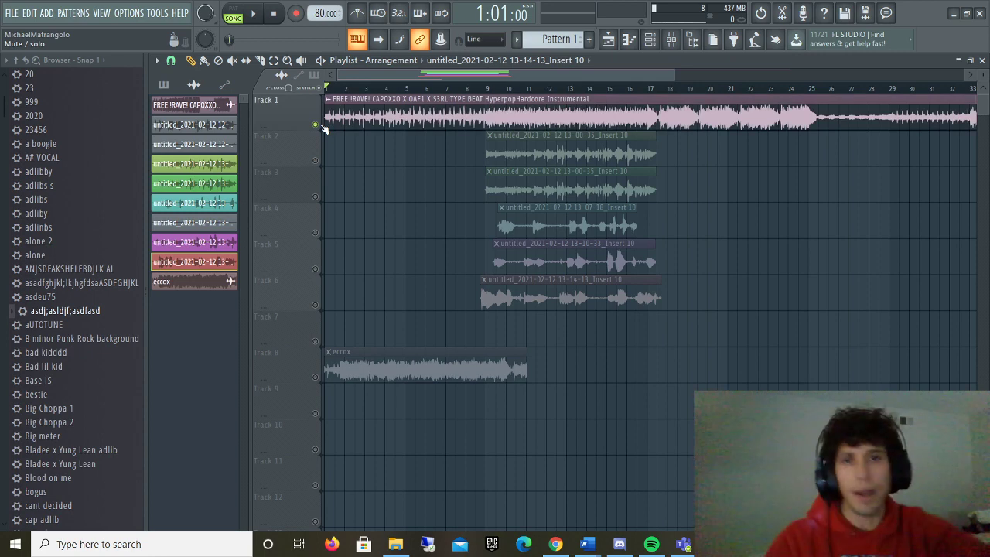
click(316, 161)
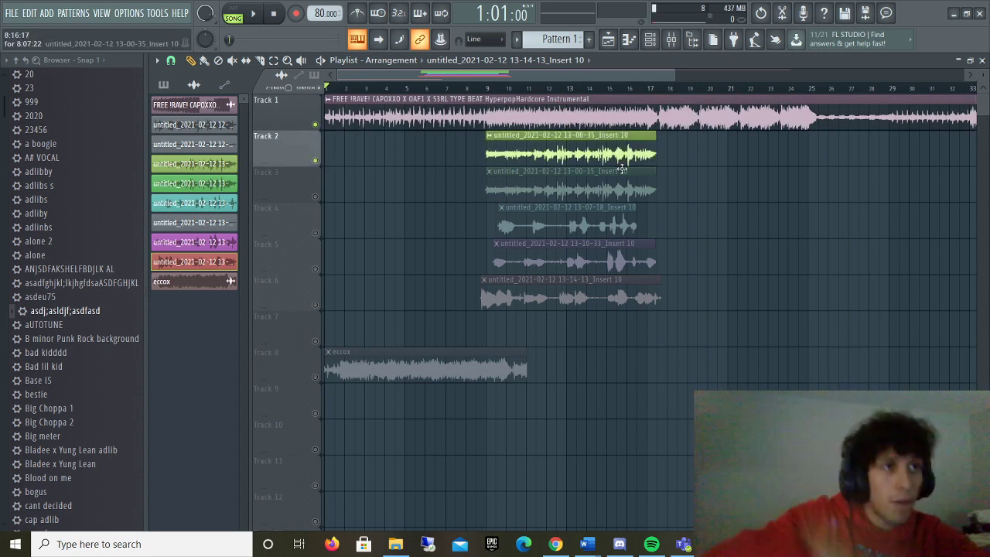
Step: Check the Track 2 vocal's channel settings and mixer insert, and play the song from the middle of bar 8
click(476, 87)
double_click(510, 158)
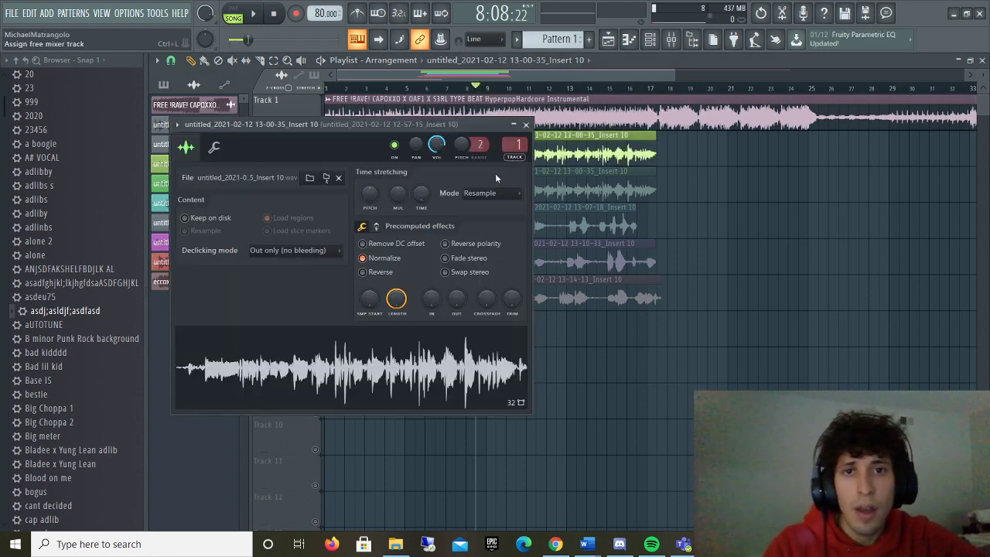
click(671, 39)
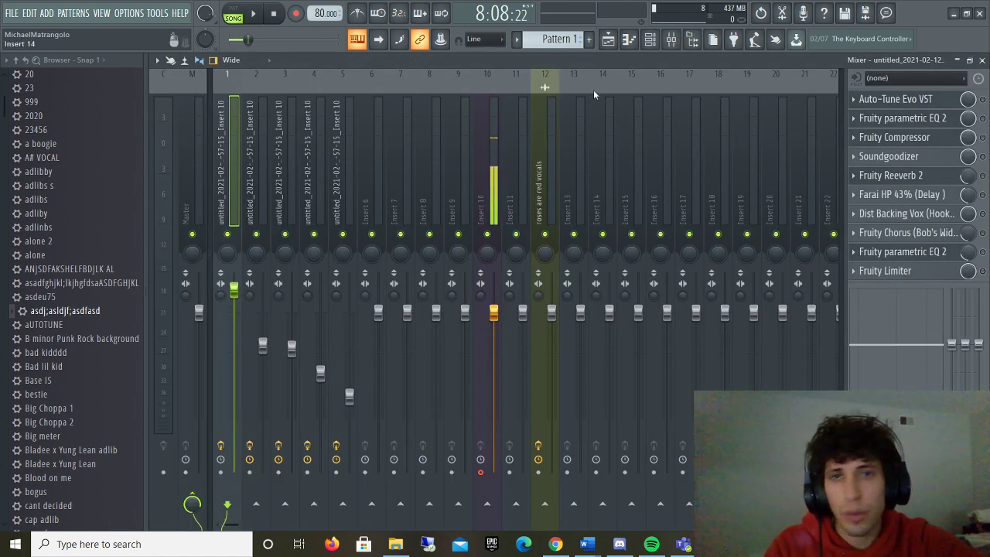
click(608, 39)
key(space)
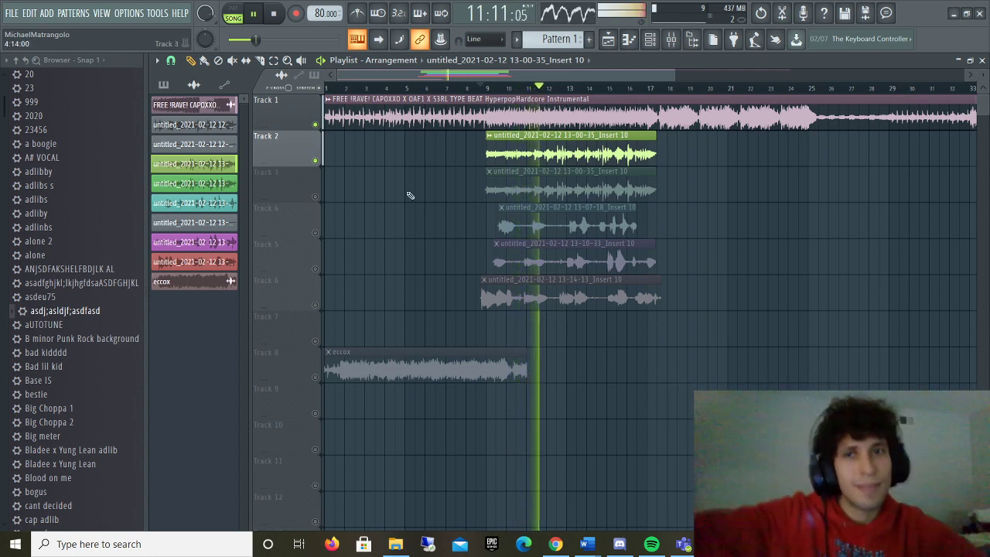
key(space)
Step: Lower the volume fader of mixer insert 1 until it is level with the unused inserts' faders
key(F9)
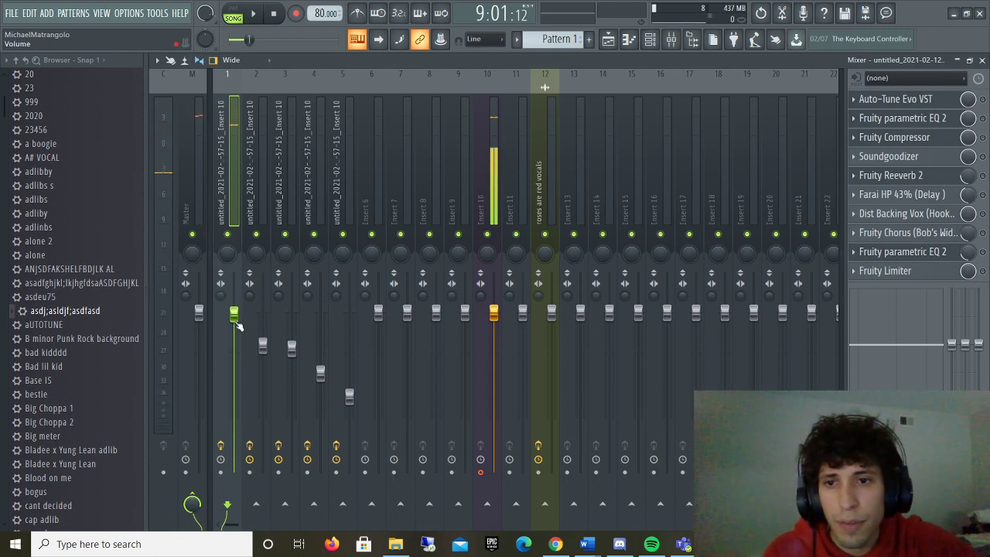
key(F9)
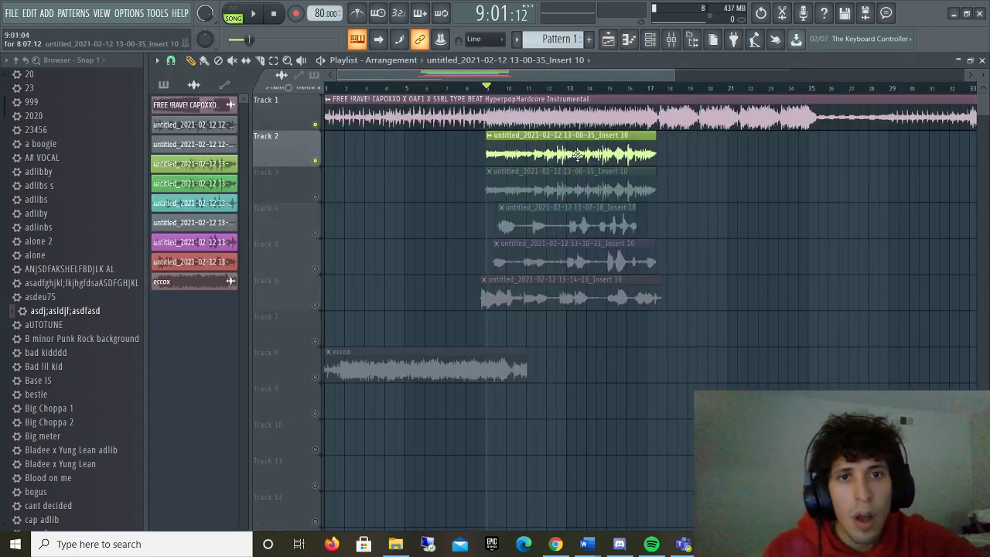
Step: Review the Track 2 vocal clip's channel settings and select a time range over about bars 9 to 10 in the playlist
double_click(572, 153)
right_click(440, 148)
key(Escape)
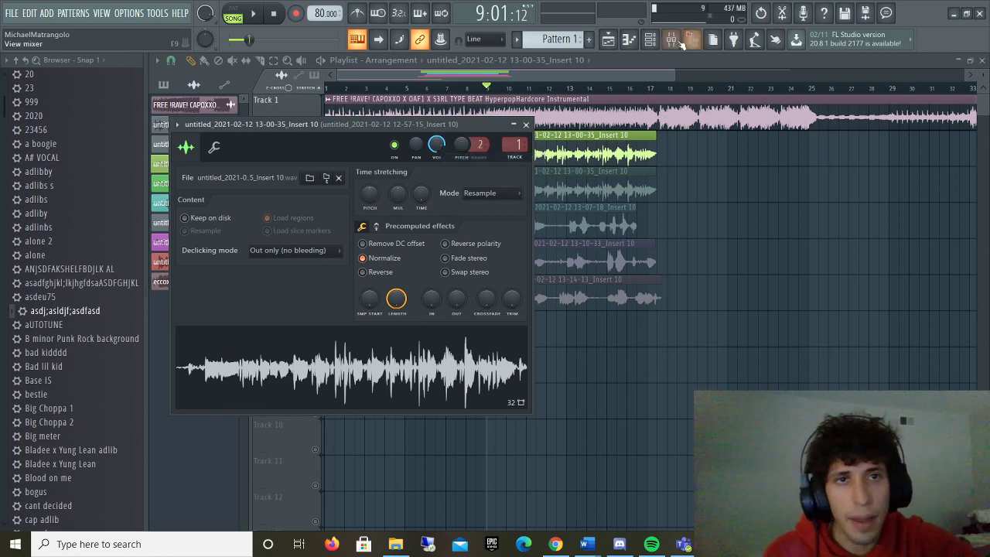
key(F9)
key(F9)
drag(486, 87, 529, 99)
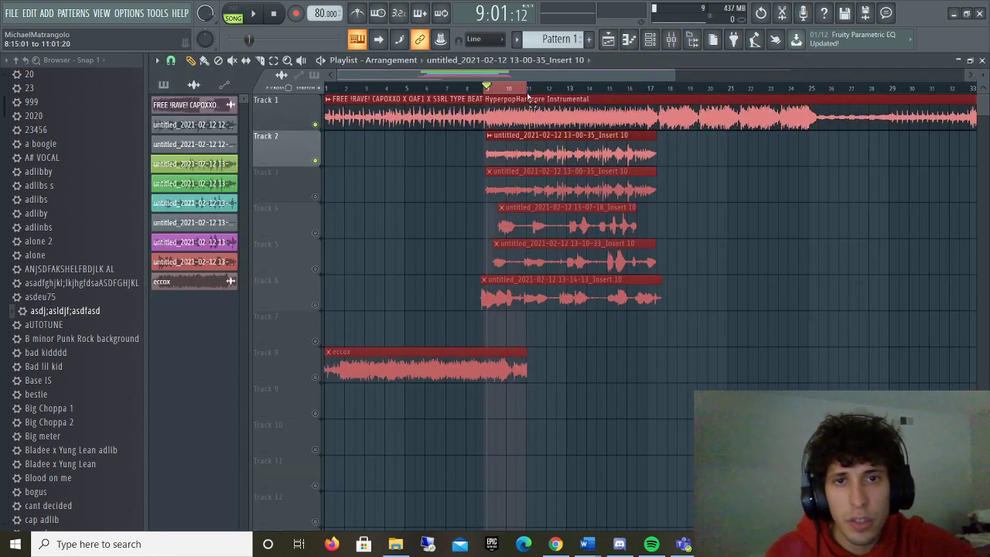
Step: Enable Auto-Tune Evo VST on mixer insert 1, reviewing its settings, and audition the vocal
key(F9)
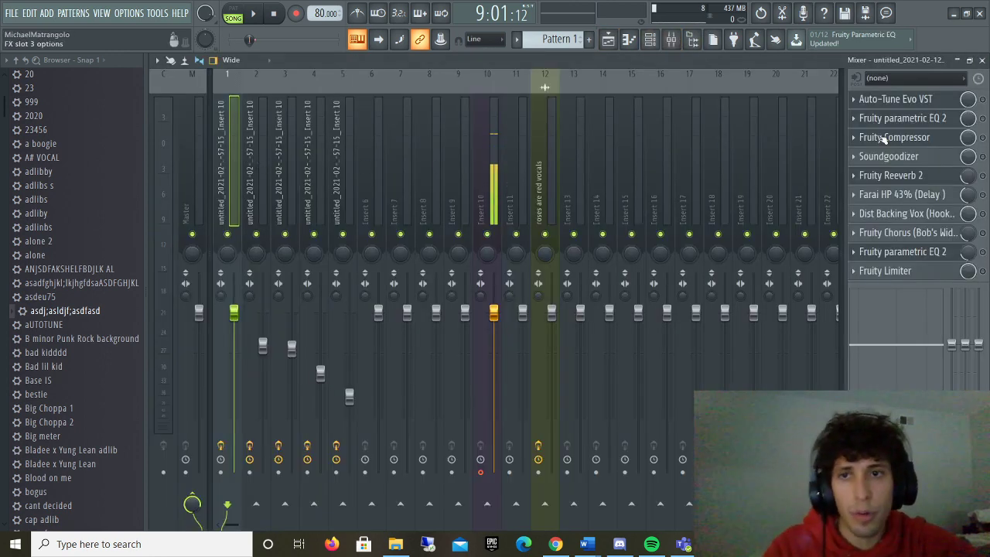
click(921, 100)
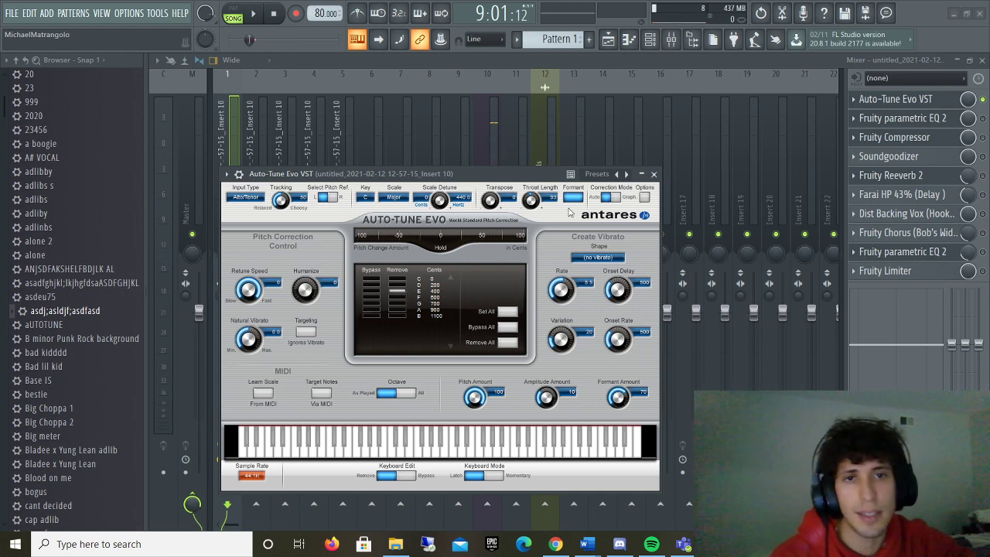
click(641, 174)
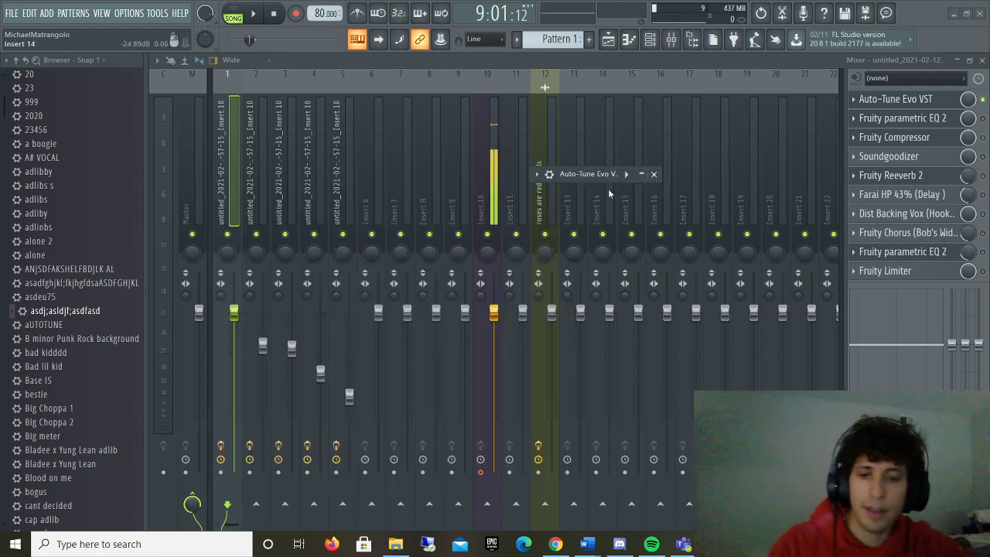
click(253, 13)
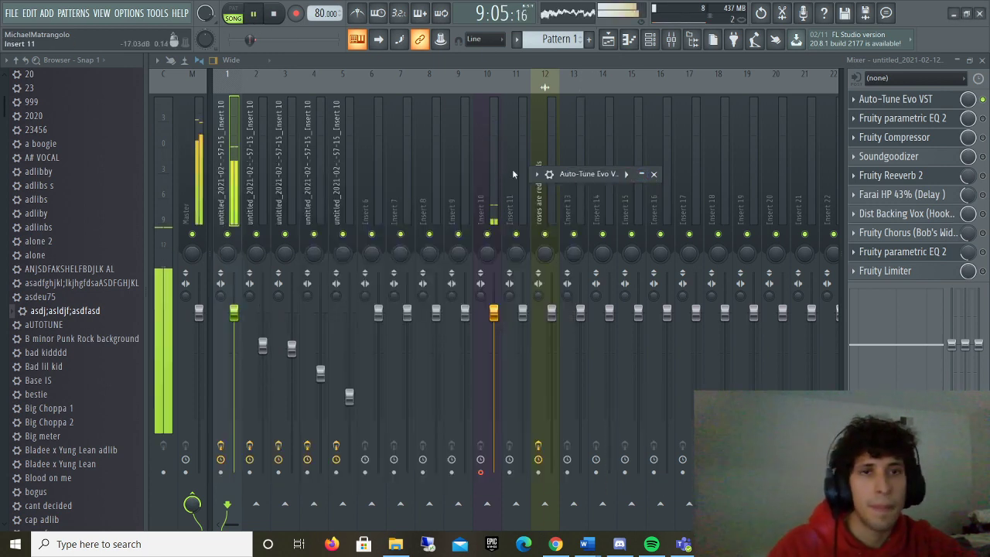
key(space)
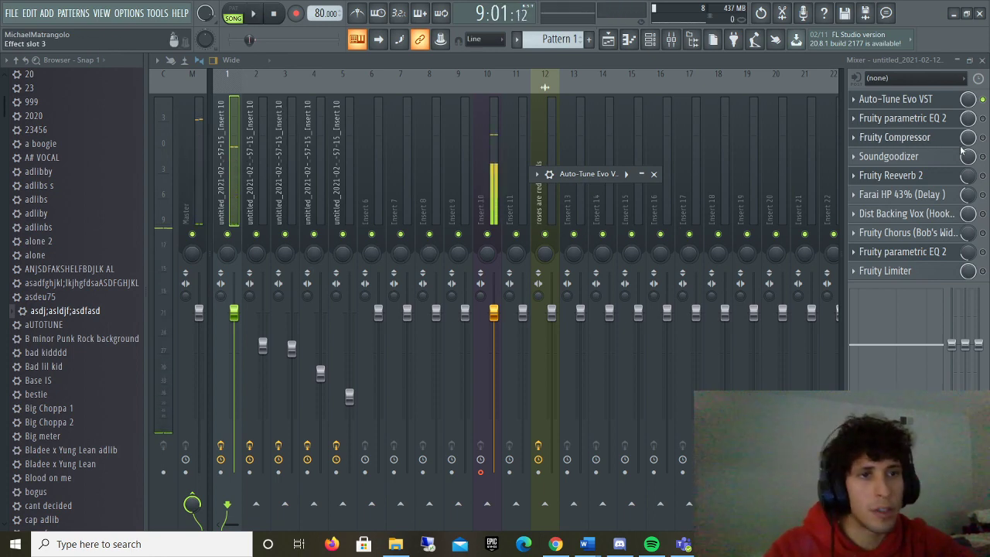
Step: Enable the Fruity Limiter and Fruity Compressor on mixer insert 1, and play back the vocal with both active
click(900, 271)
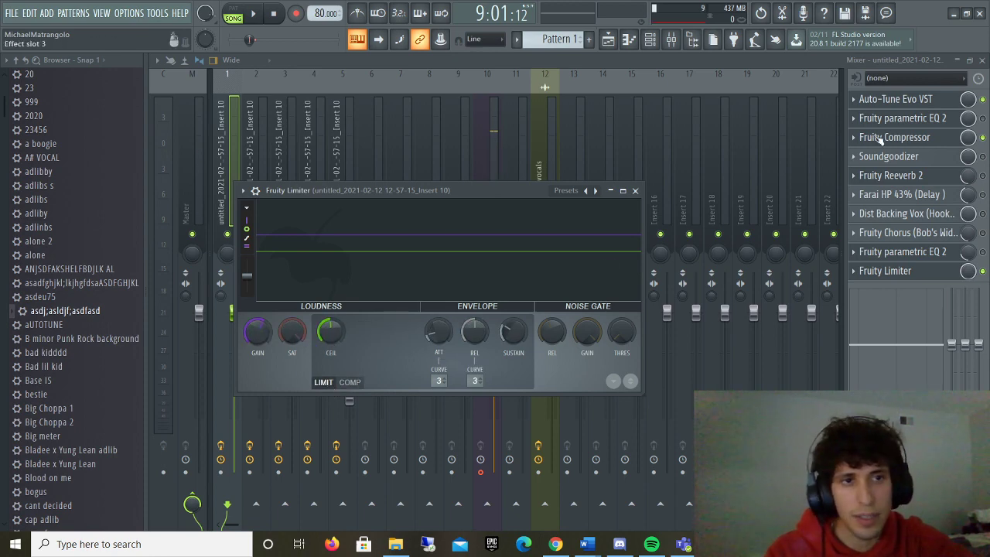
click(903, 138)
click(515, 208)
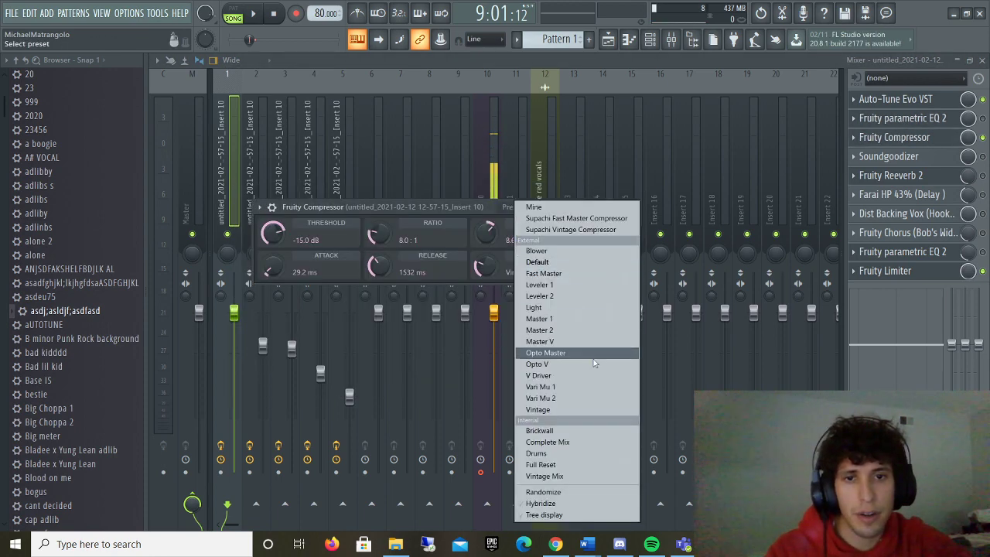
click(483, 210)
click(572, 207)
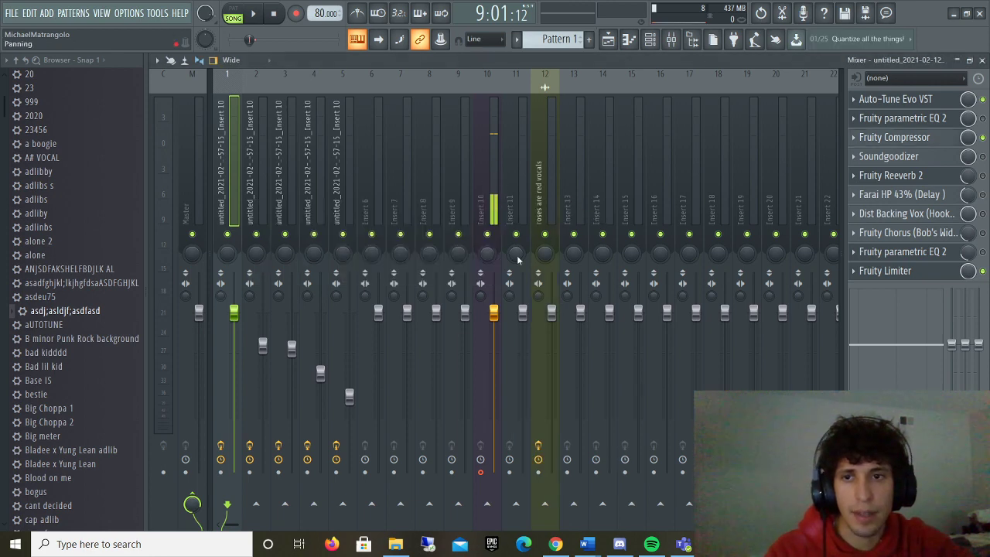
key(space)
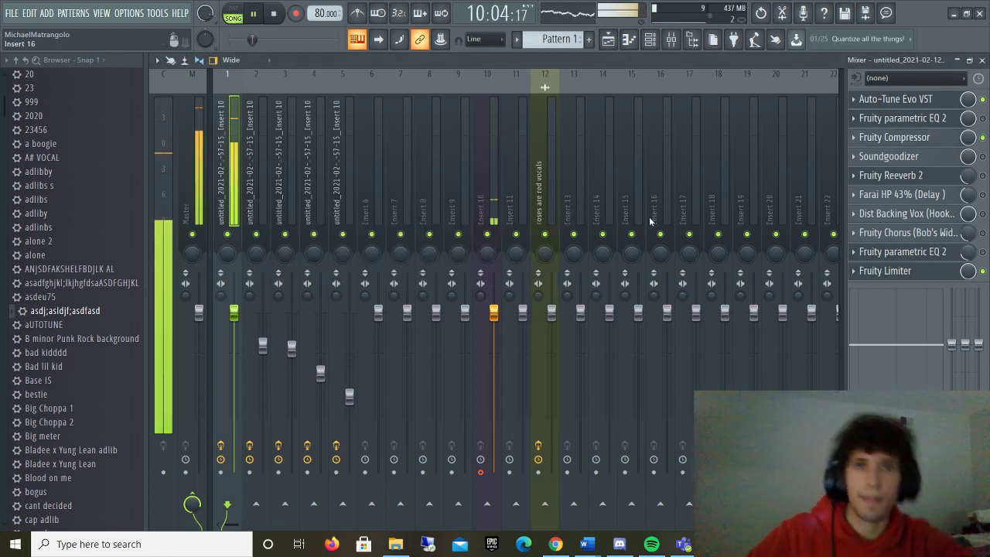
key(space)
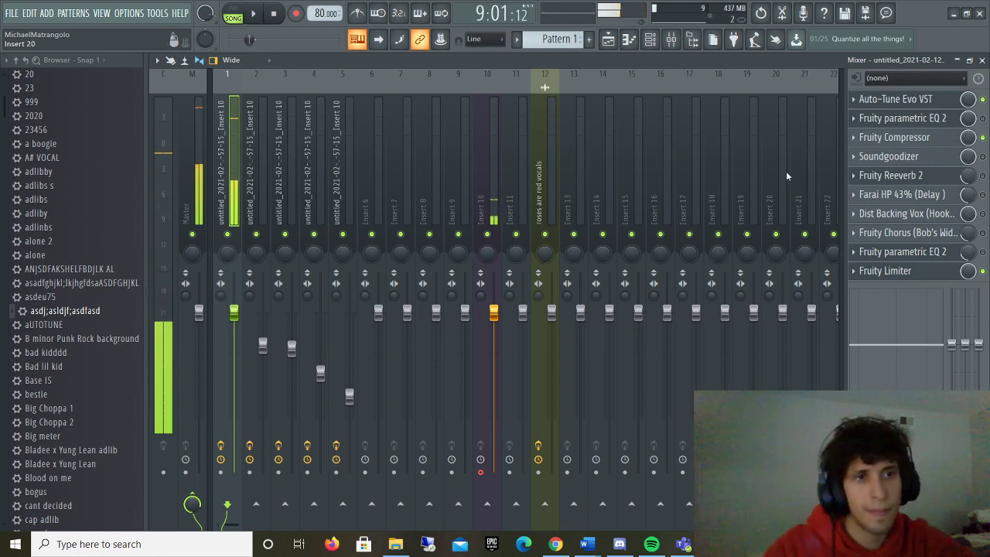
Step: Enable the Fruity parametric EQ 2 in effect slot 2 of insert 1 and examine its EQ curve and bands
click(946, 119)
click(959, 72)
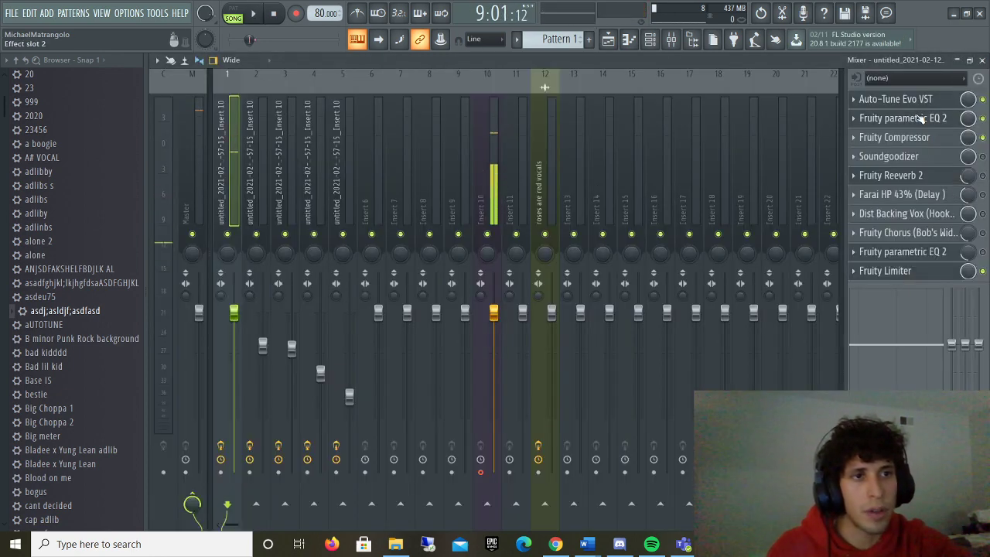
double_click(980, 193)
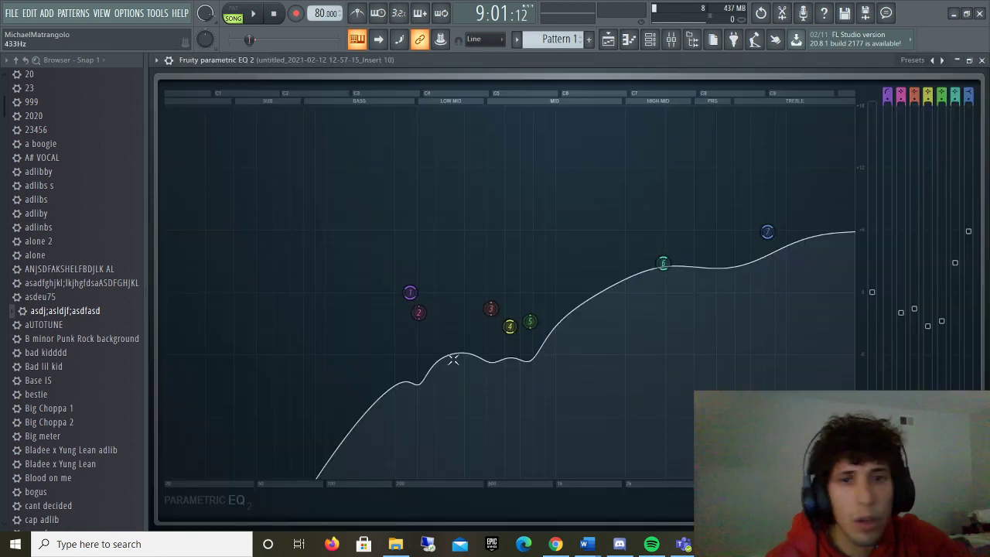
right_click(411, 292)
mouse_move(440, 326)
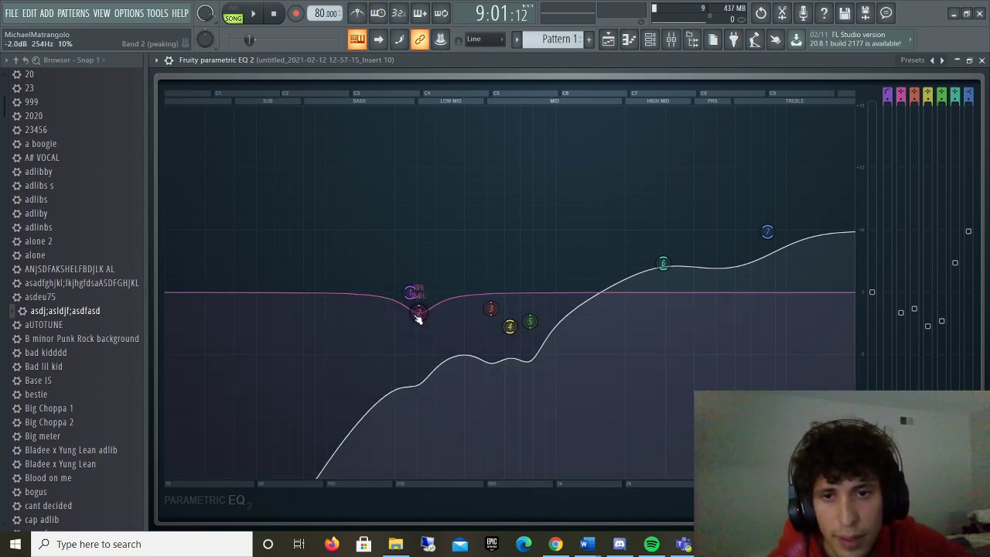
scroll(418, 320, up, 2)
scroll(418, 317, down, 2)
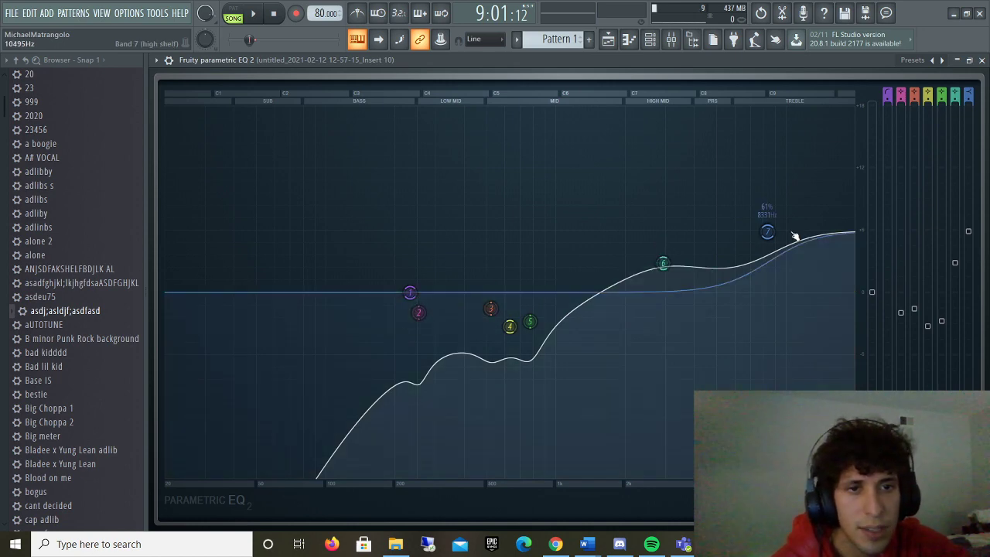
Step: Play back the vocal with the parametric EQ active while viewing the mixer
click(251, 14)
key(F9)
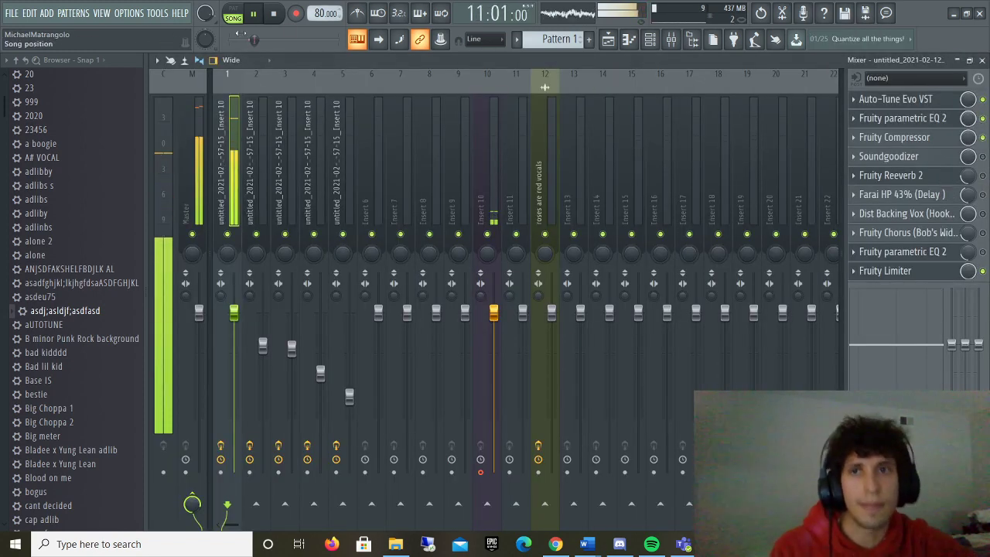
click(252, 14)
Step: Enable the Soundgoodizer on mixer insert 1 and audition the vocal with it
click(953, 160)
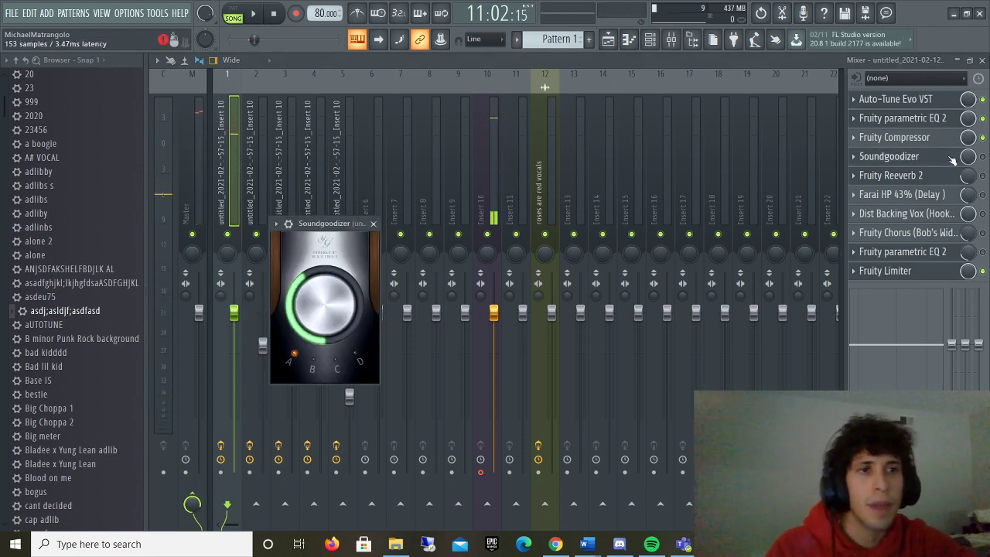
click(953, 159)
key(space)
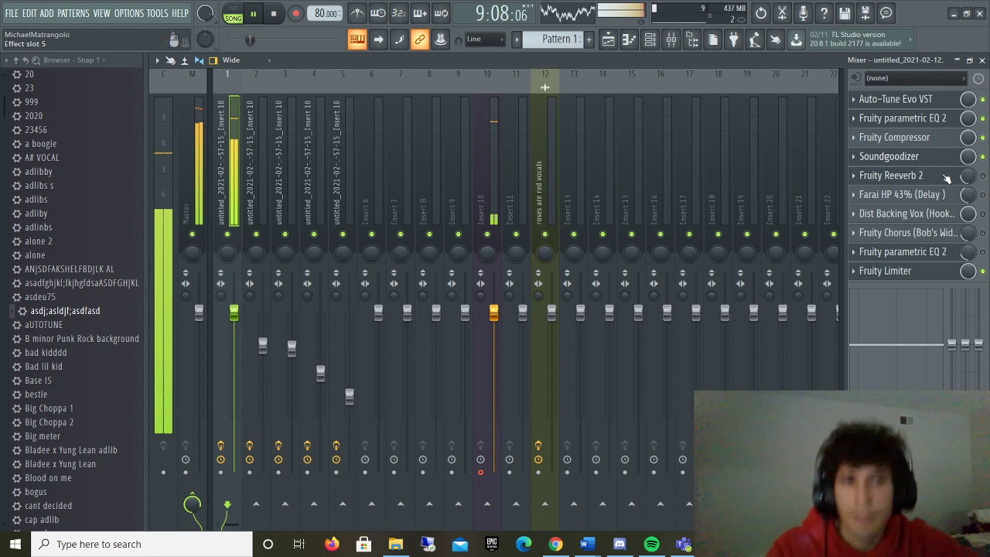
key(space)
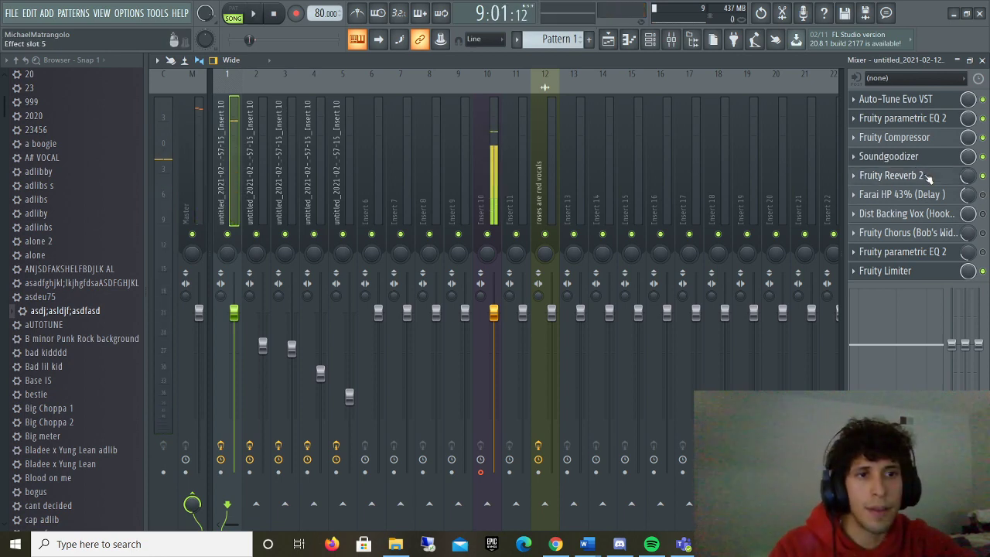
Step: Examine the Fruity Reeverb 2 settings and its preset list in effect slot 5 of insert 1
click(928, 177)
click(433, 108)
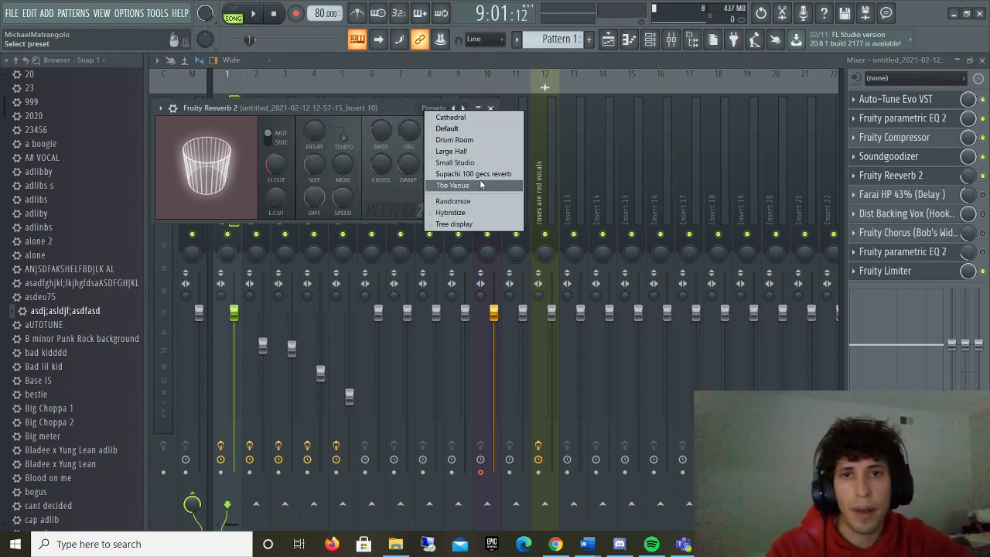
click(392, 109)
click(434, 109)
click(377, 112)
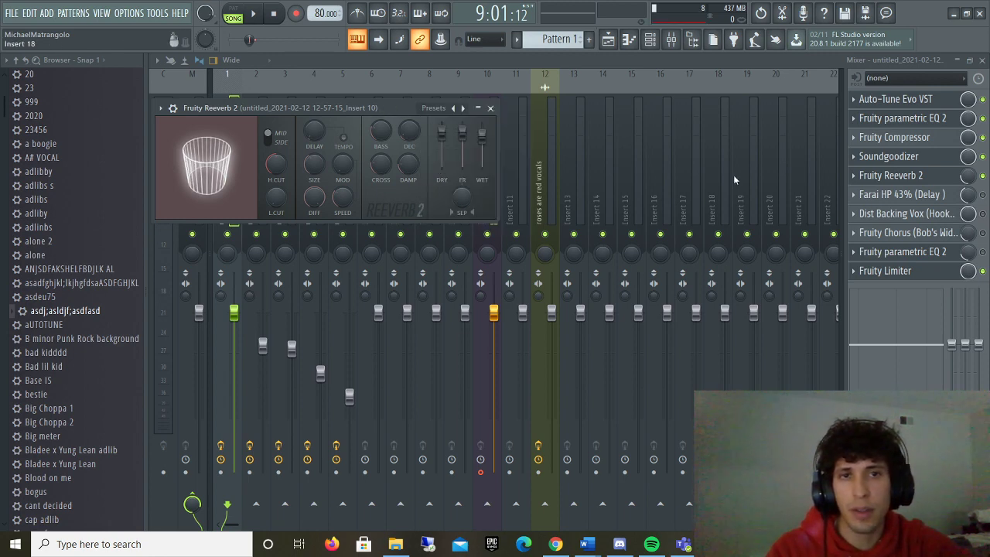
Step: Close Fruity Reeverb 2 and audition the vocal with the reverb active
click(920, 176)
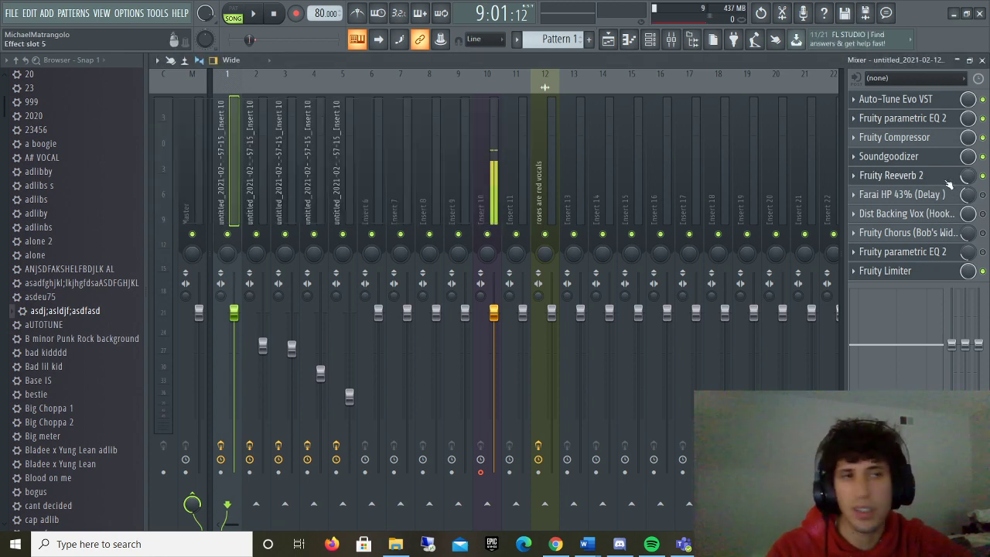
key(space)
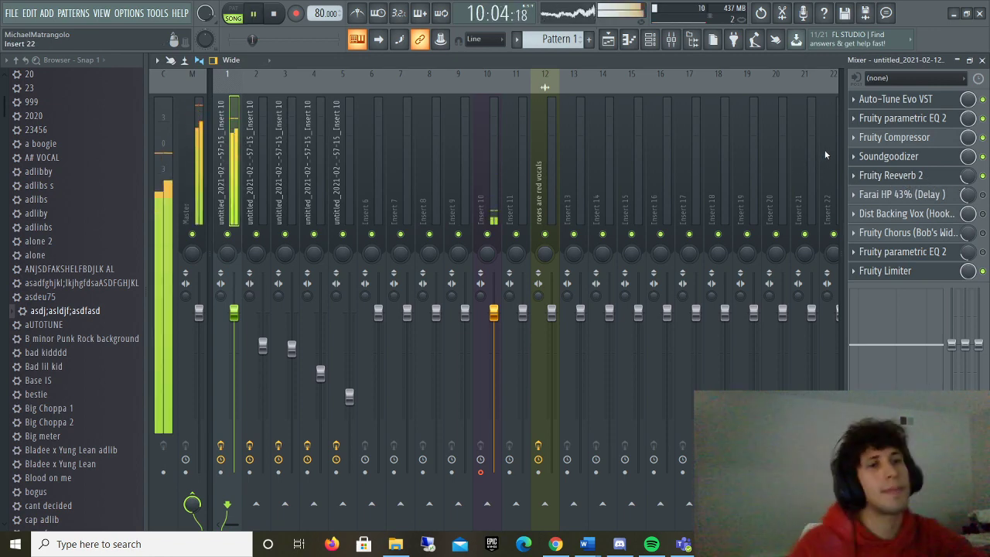
key(space)
Step: Review the Farai HP 43% (Delay) settings on insert 1, enable the effect and audition the vocal with it
click(940, 196)
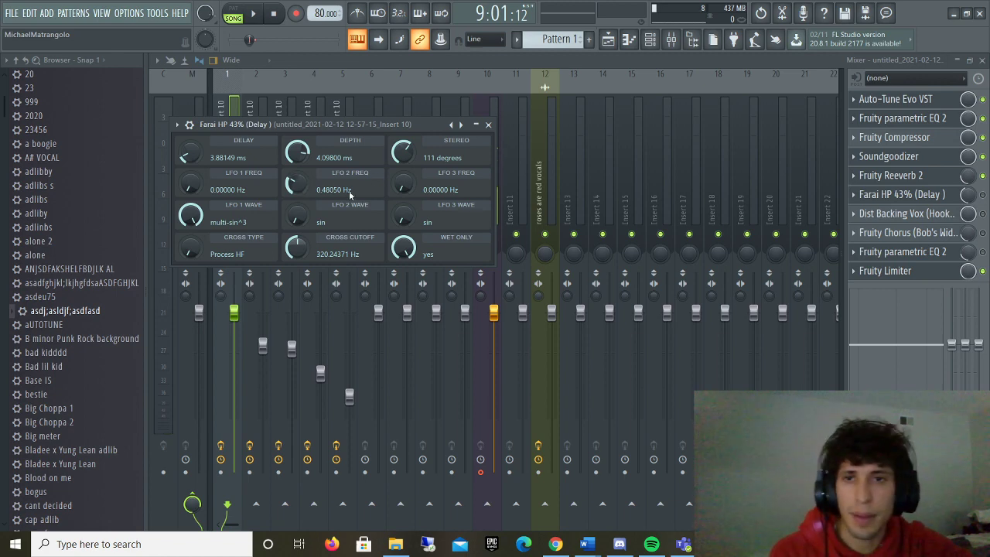
key(Escape)
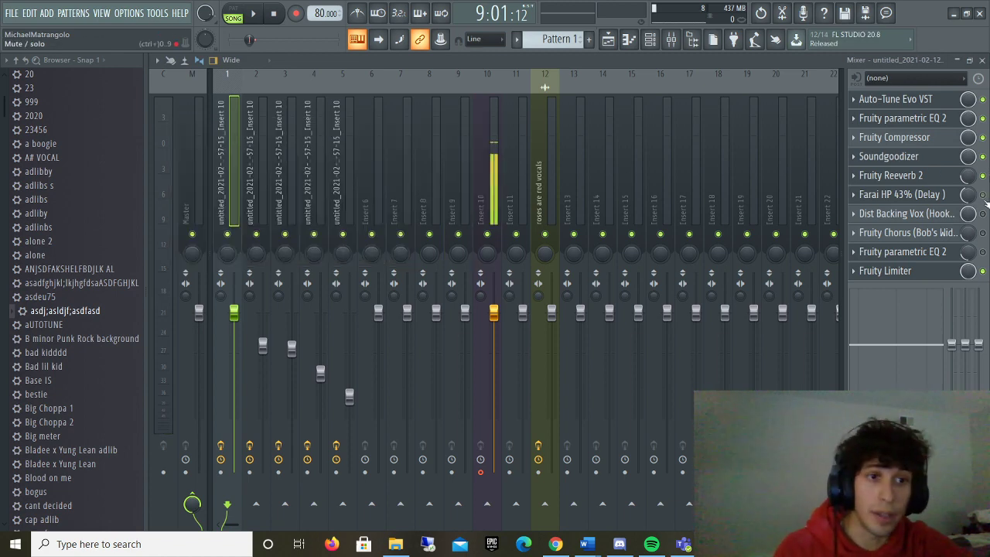
key(space)
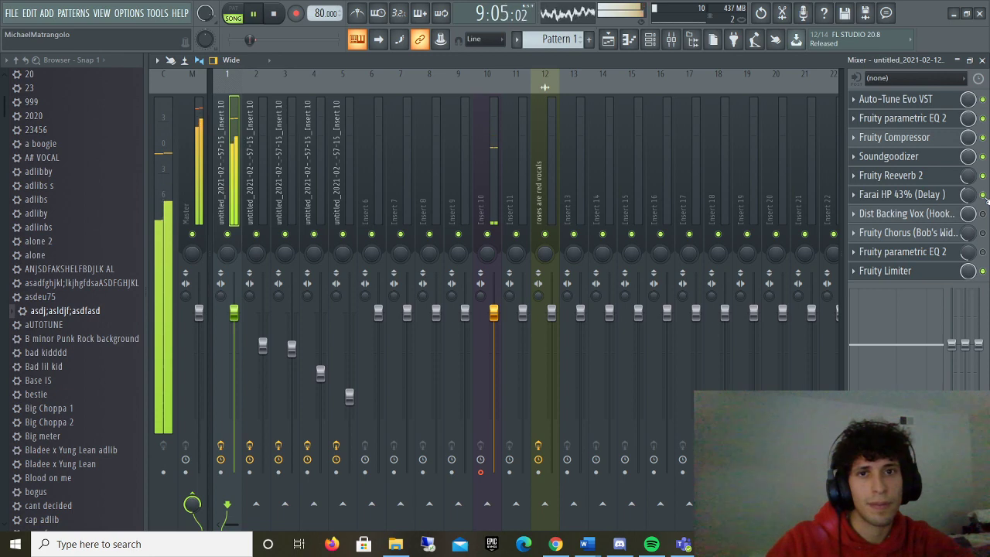
key(space)
Step: Review the Dist Backing Vox (Hook BG Bus) distortion on insert 1, enable it and audition the vocal with it
click(905, 213)
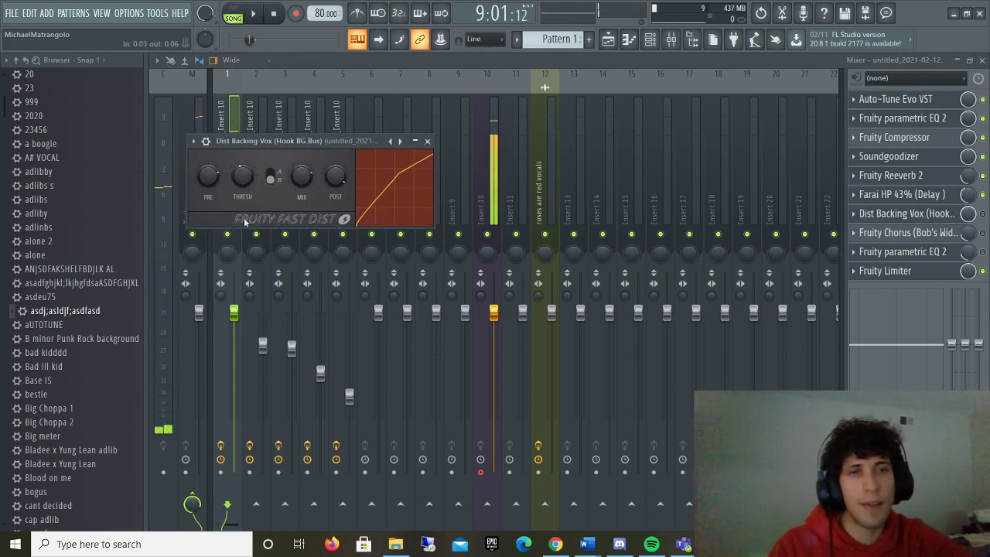
key(space)
click(427, 141)
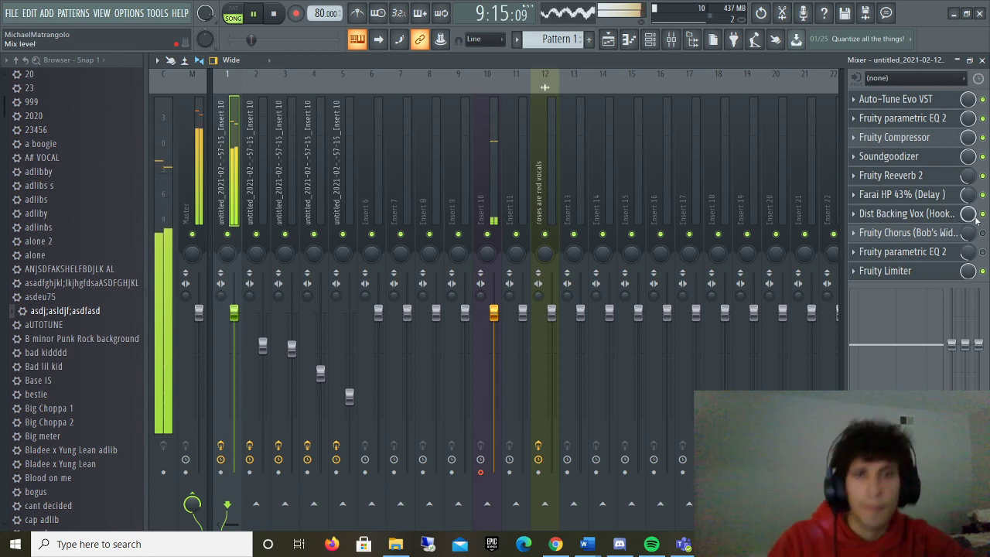
key(space)
Step: Review the Fruity Chorus (Bob's Widnrr) settings on insert 1, enable the chorus and audition the vocal
click(905, 232)
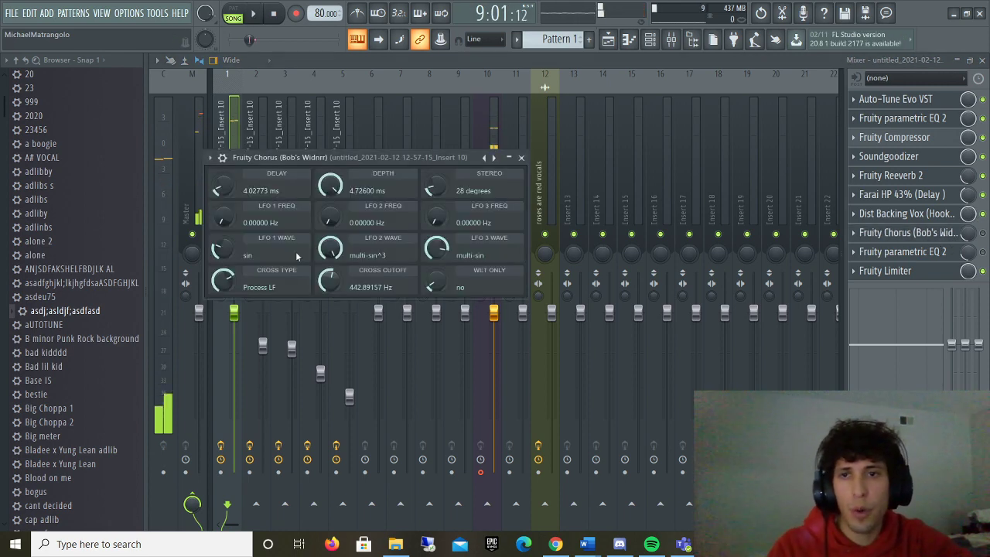
key(Escape)
key(space)
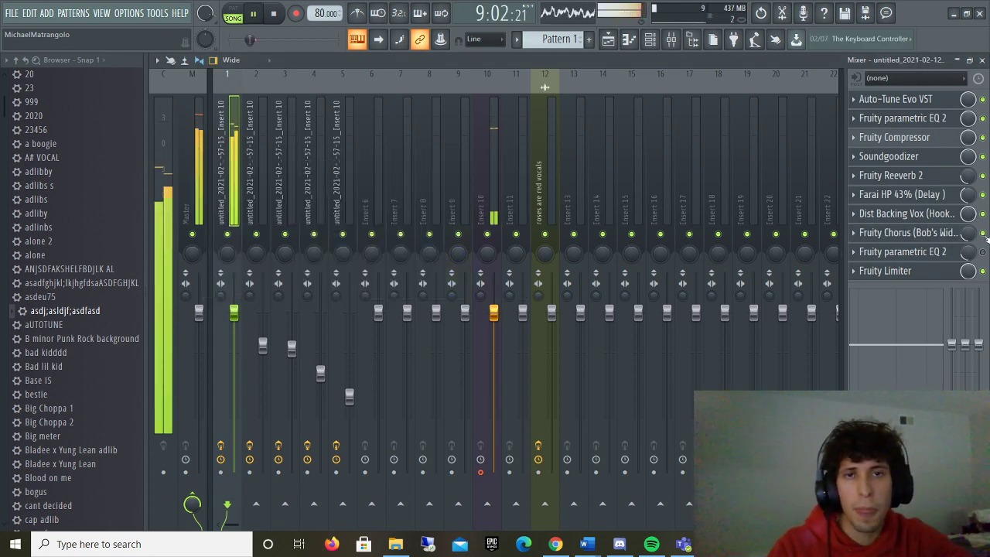
key(space)
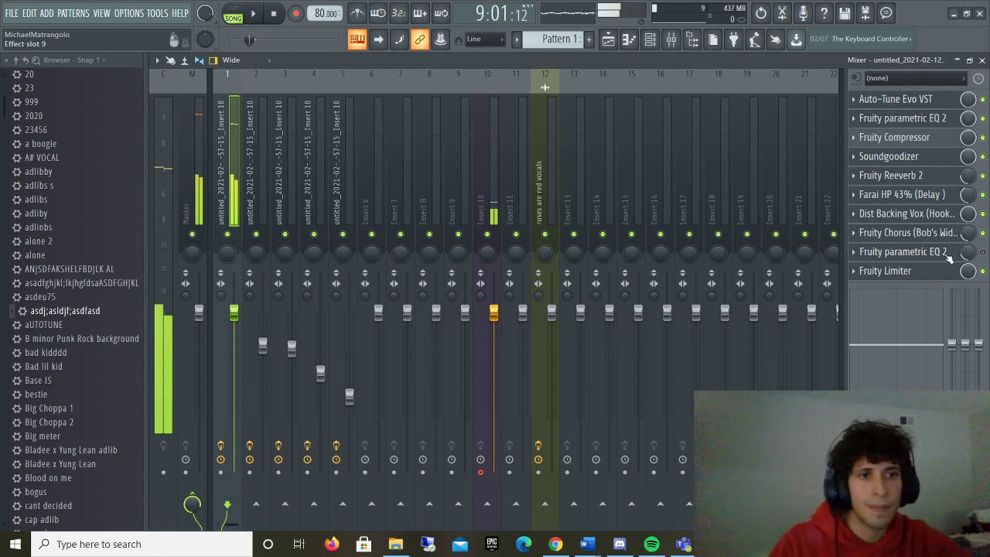
Step: Review the Fruity parametric EQ 2 curve in slot 9 of insert 1, enable it and audition the complete chain
click(929, 252)
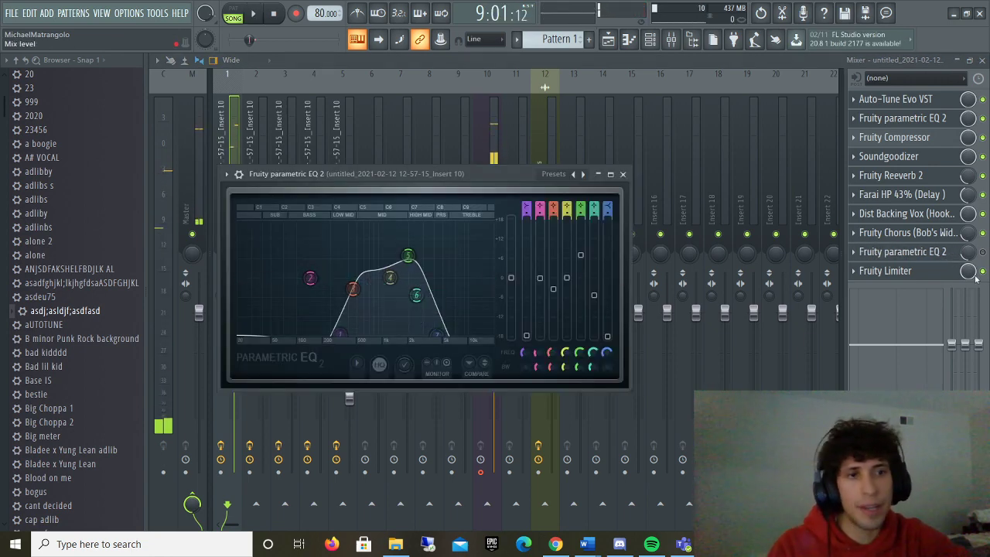
key(Escape)
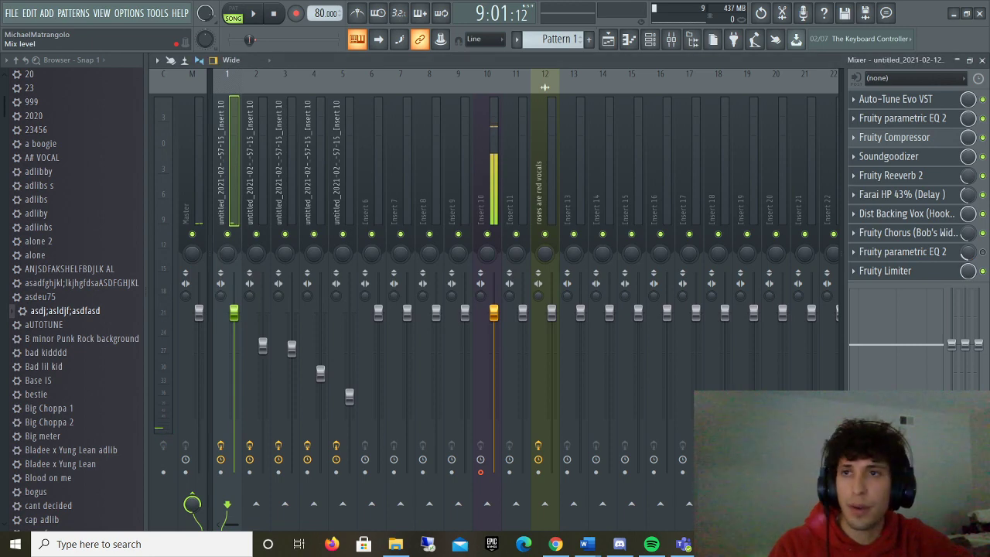
key(space)
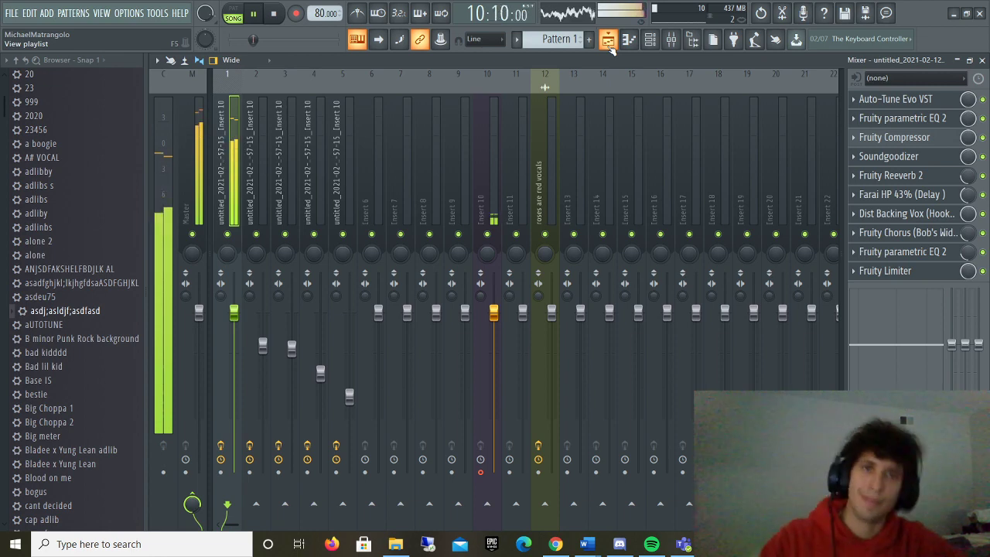
key(space)
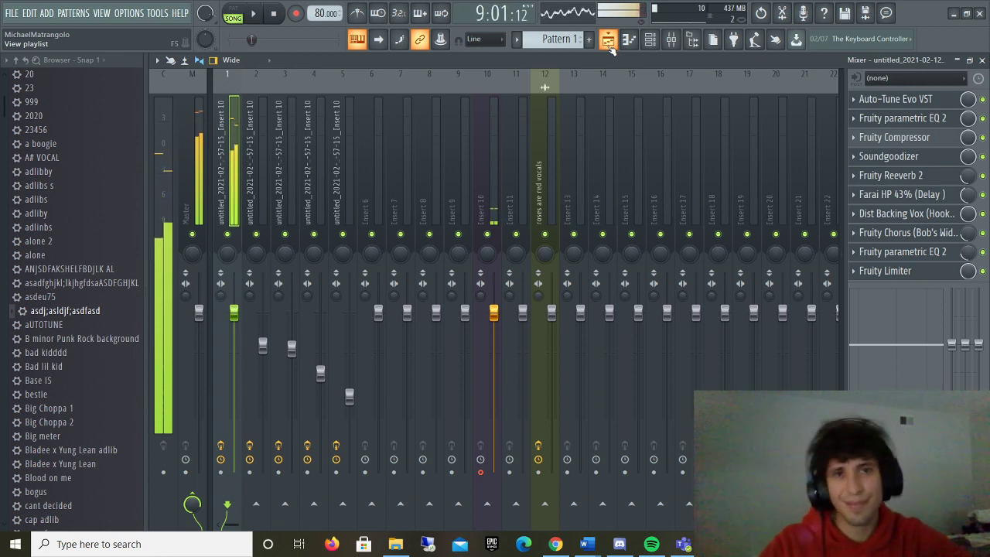
Step: Select mixer insert 2, check its track in the playlist, and examine its Auto-Tune Evo VST and Fruity parametric EQ 2 settings
key(Right)
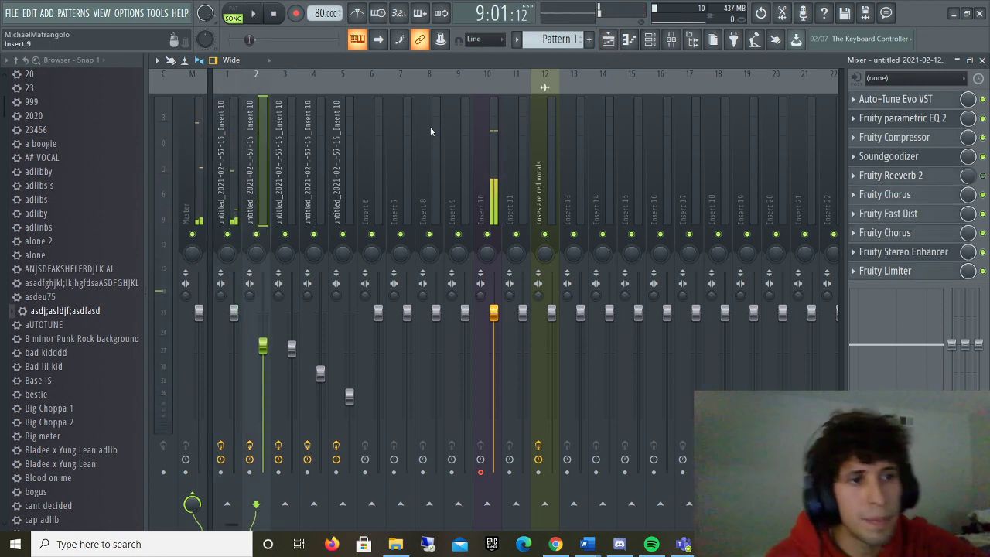
click(609, 39)
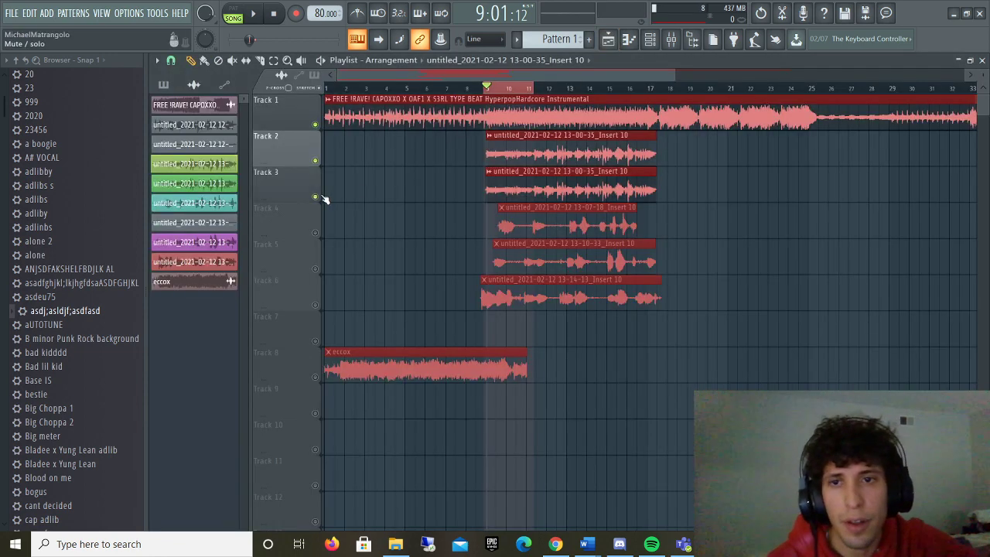
click(671, 38)
click(896, 104)
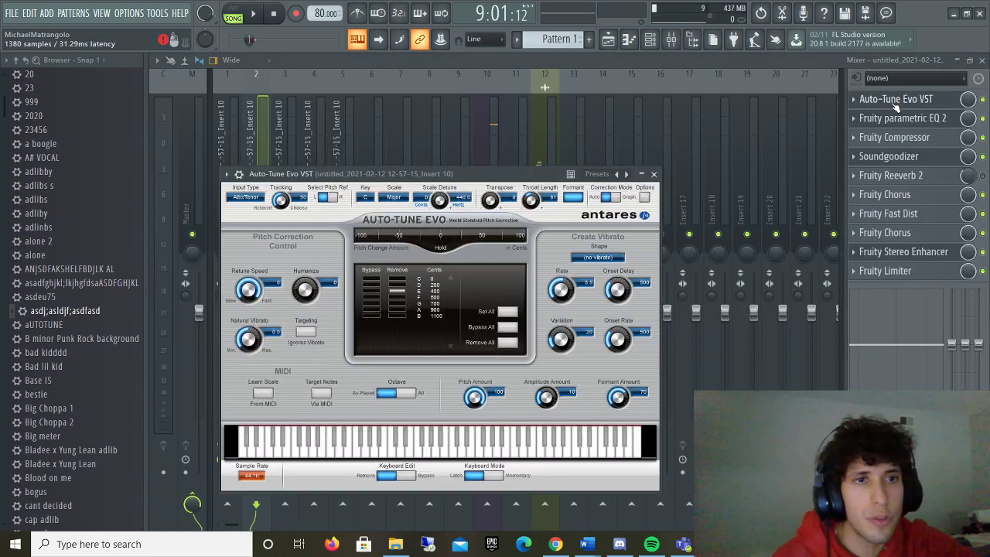
click(899, 124)
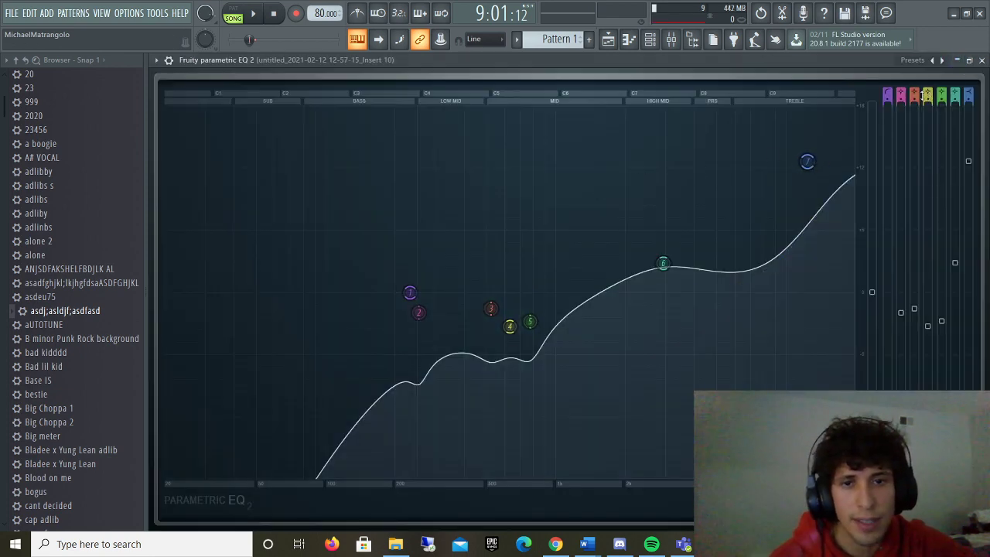
click(956, 61)
Step: Examine the Fruity Compressor, Soundgoodizer and Fruity Reeverb 2 settings on insert 2
click(896, 137)
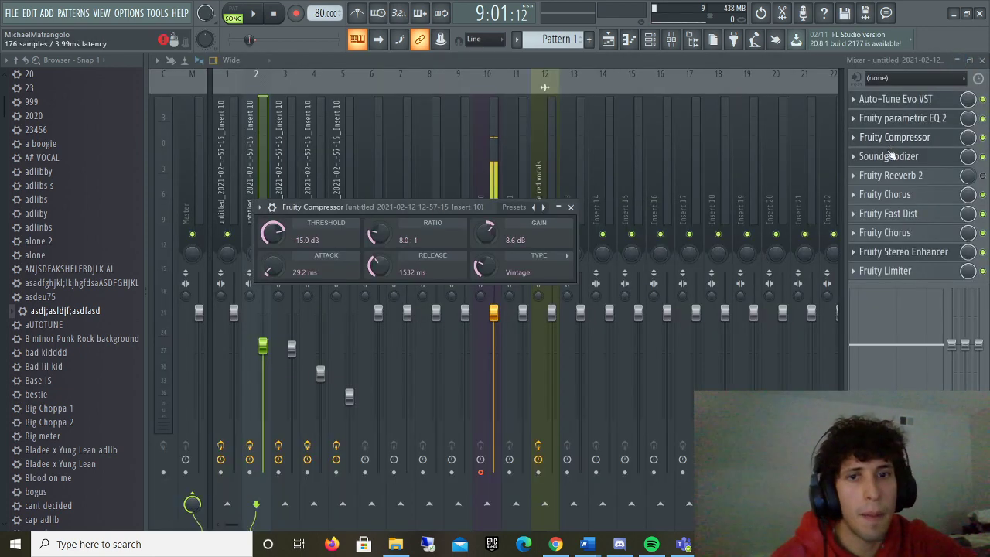
click(894, 159)
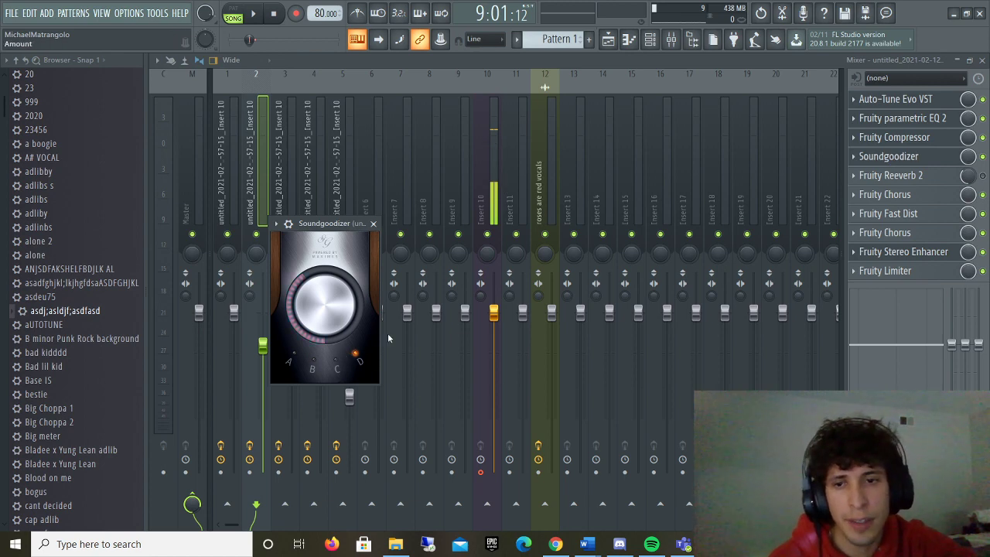
click(907, 178)
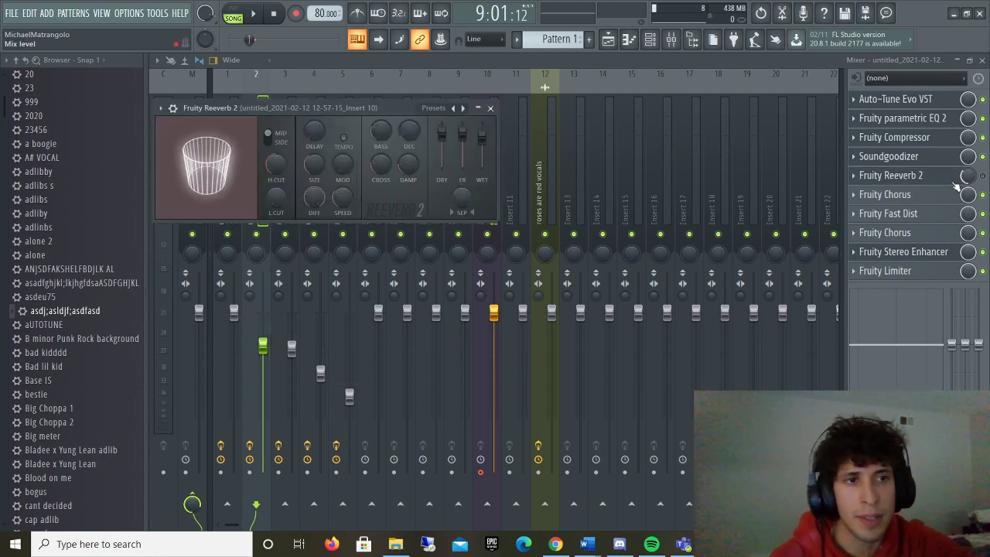
Step: Examine the first Fruity Chorus on insert 2, including its presets, and close its window
click(883, 196)
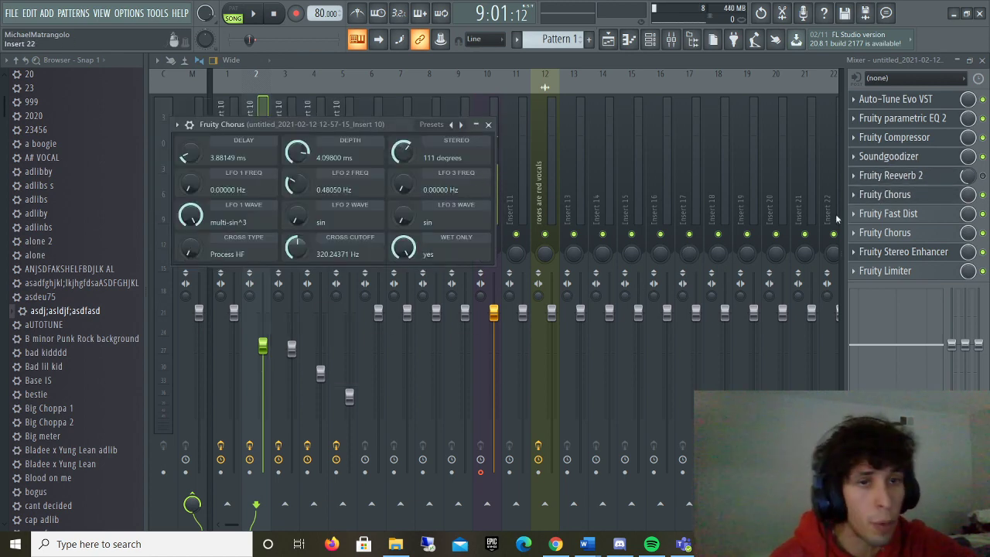
click(431, 125)
key(Escape)
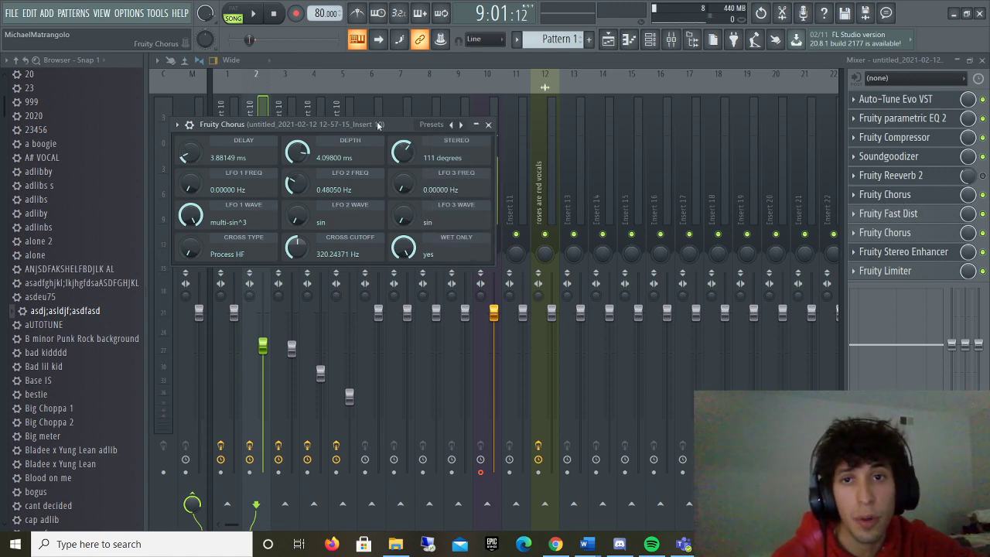
click(488, 124)
Step: Examine the Fruity Fast Dist, second Fruity Chorus, Fruity Stereo Enhancer and Fruity Limiter on insert 2
click(900, 215)
click(905, 234)
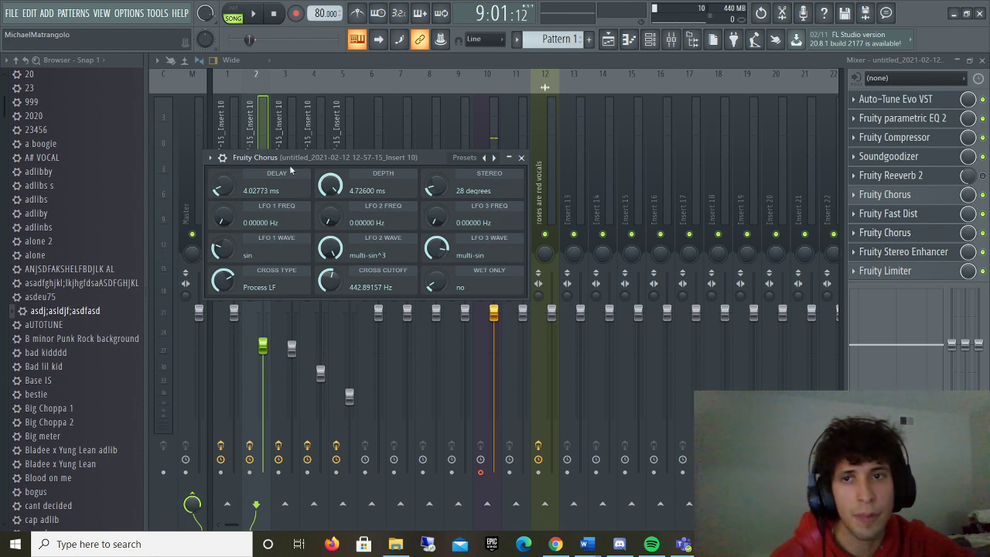
click(912, 252)
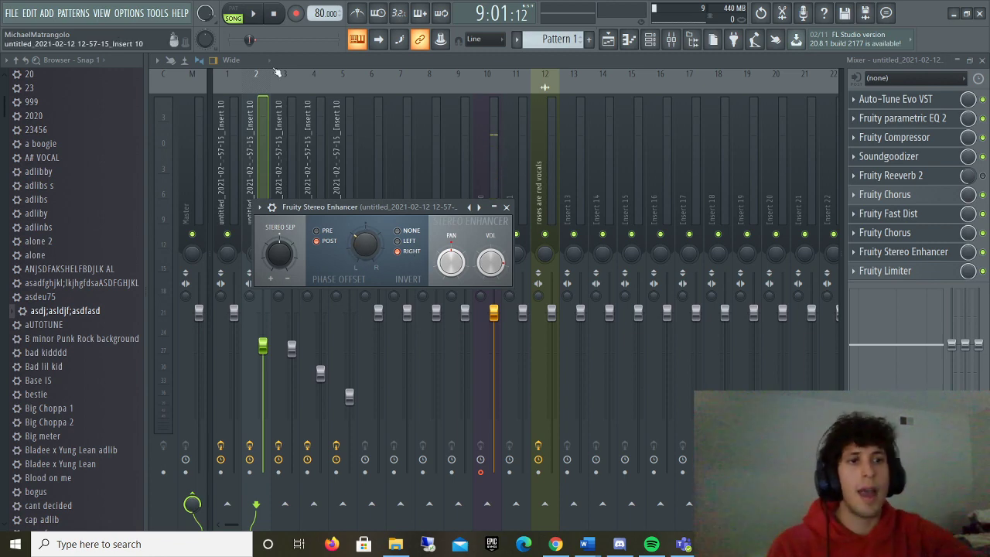
click(909, 272)
Step: Compare the vocals in the playlist by playing the section with Track 3 muted and again with it unmuted
click(609, 38)
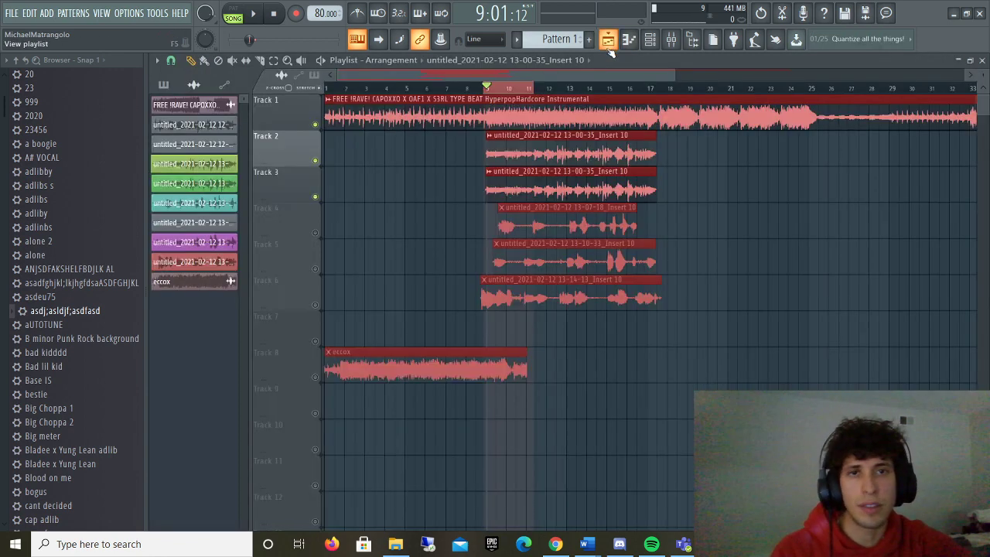
click(315, 197)
key(space)
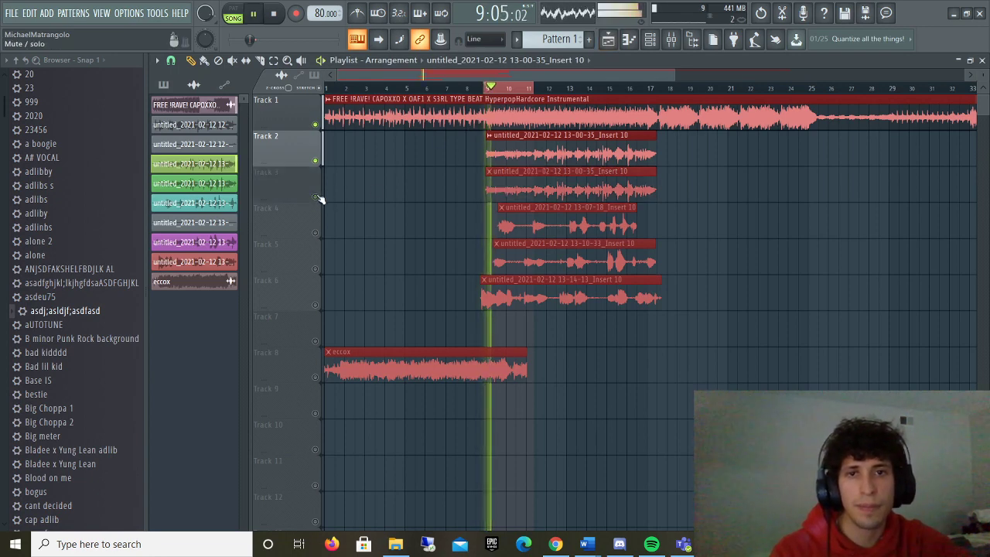
key(space)
click(315, 196)
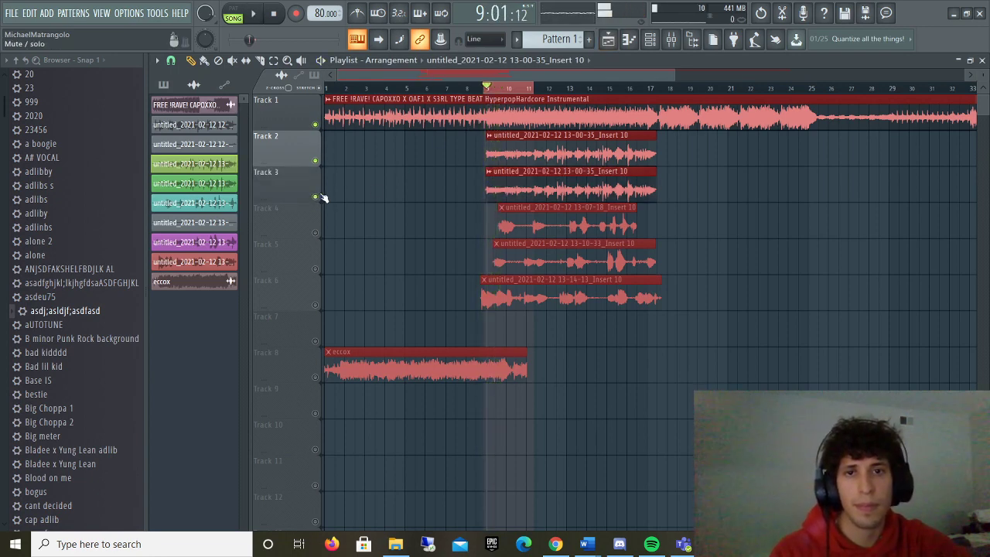
key(space)
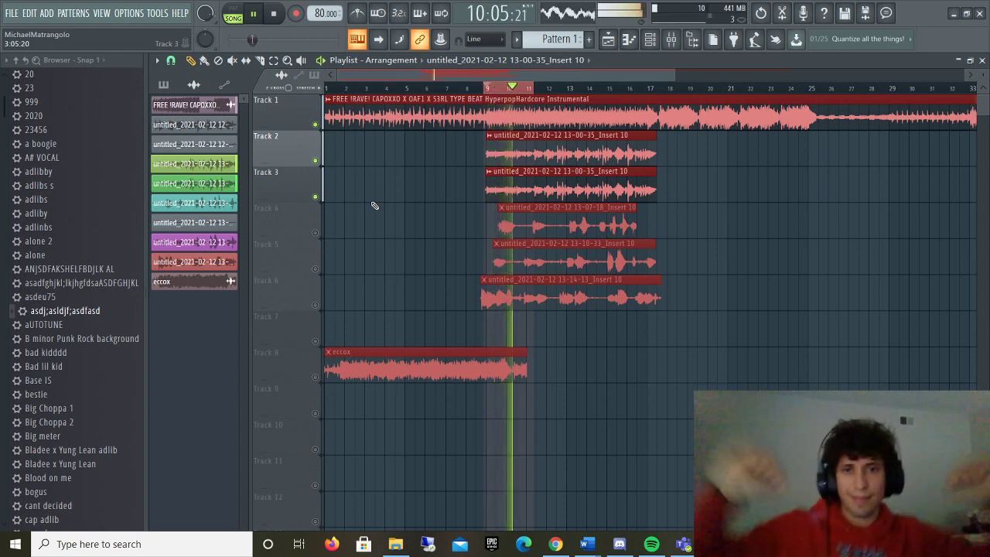
key(space)
Step: Unmute Track 4 in the playlist and examine Auto-Tune Evo VST and Fruity parametric EQ 2 on mixer insert 3
click(314, 233)
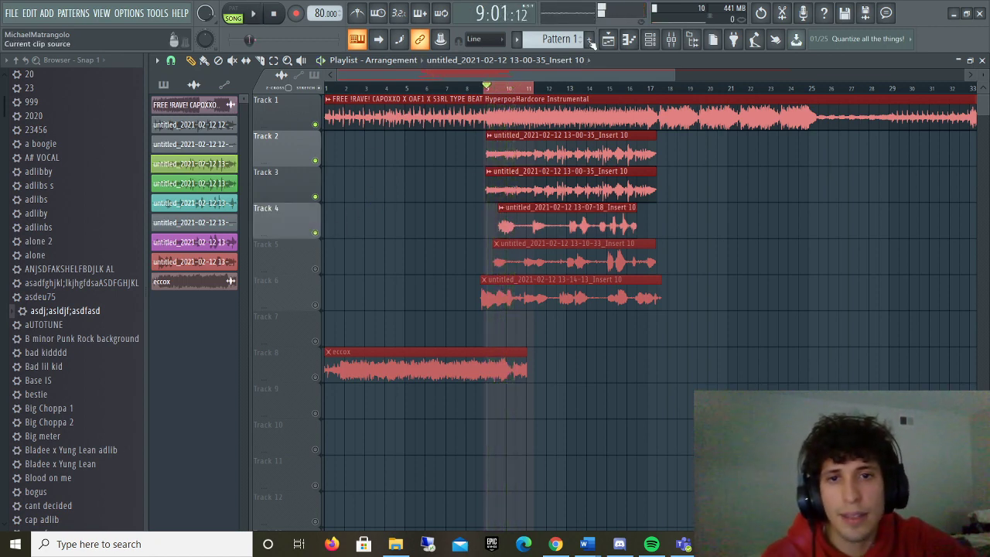
key(F9)
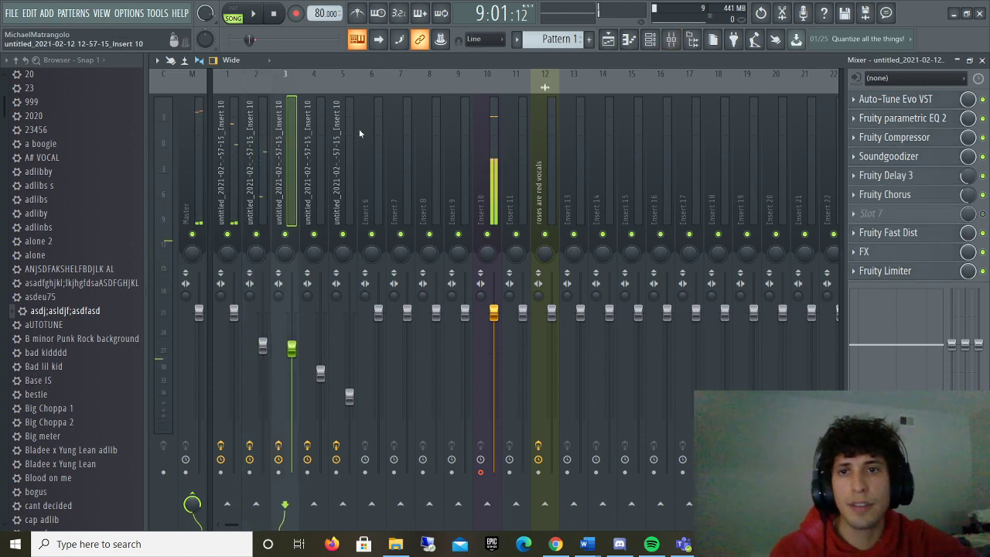
click(898, 99)
click(905, 118)
click(982, 60)
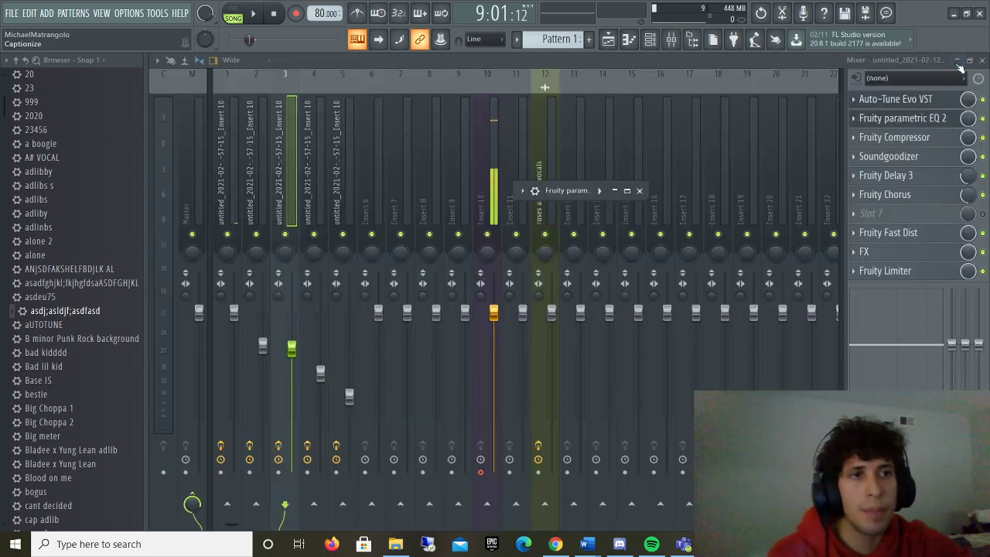
Step: Examine the Fruity Compressor, Soundgoodizer and Fruity Delay 3 settings on insert 3
click(917, 137)
click(906, 157)
click(910, 177)
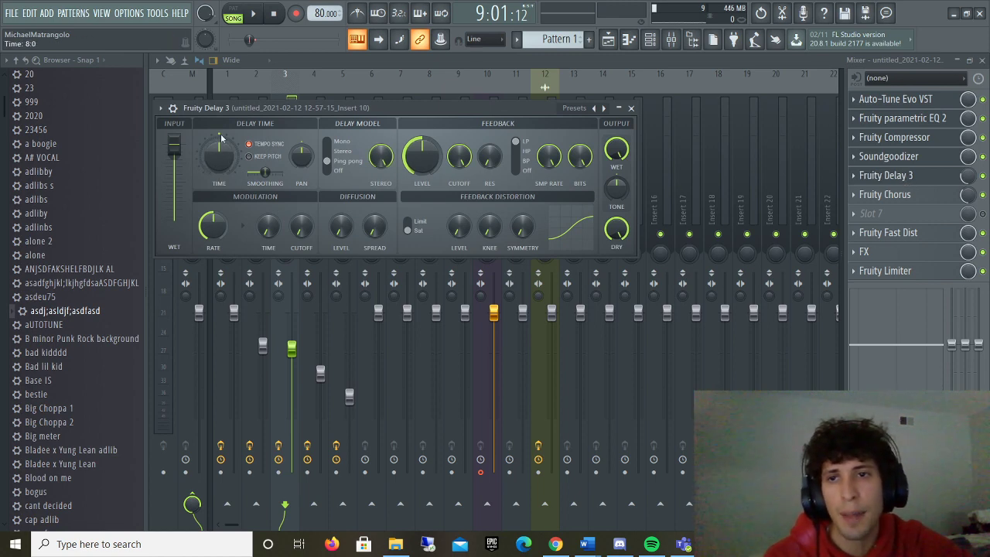
Step: Examine the Fruity Chorus and Fruity Fast Dist settings on mixer insert 3
click(632, 108)
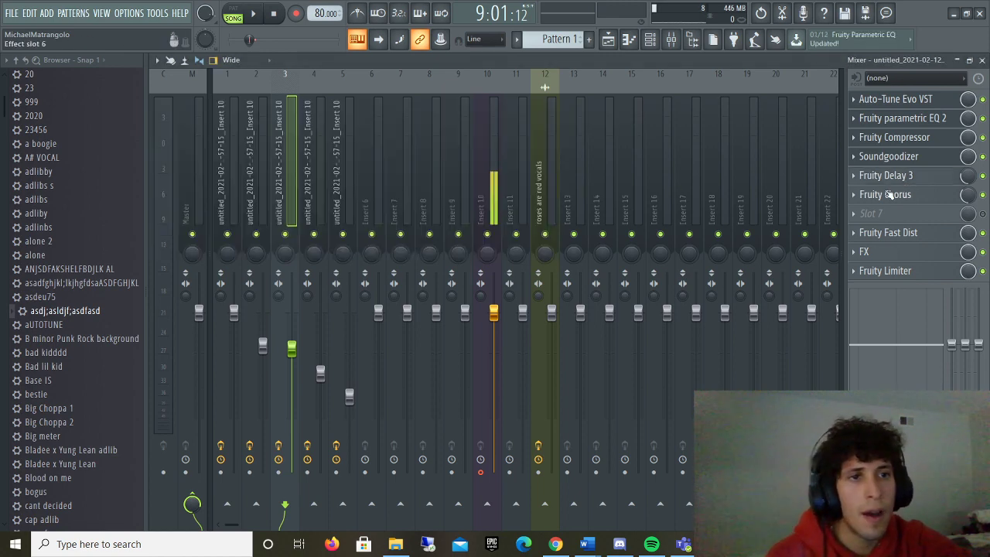
click(890, 195)
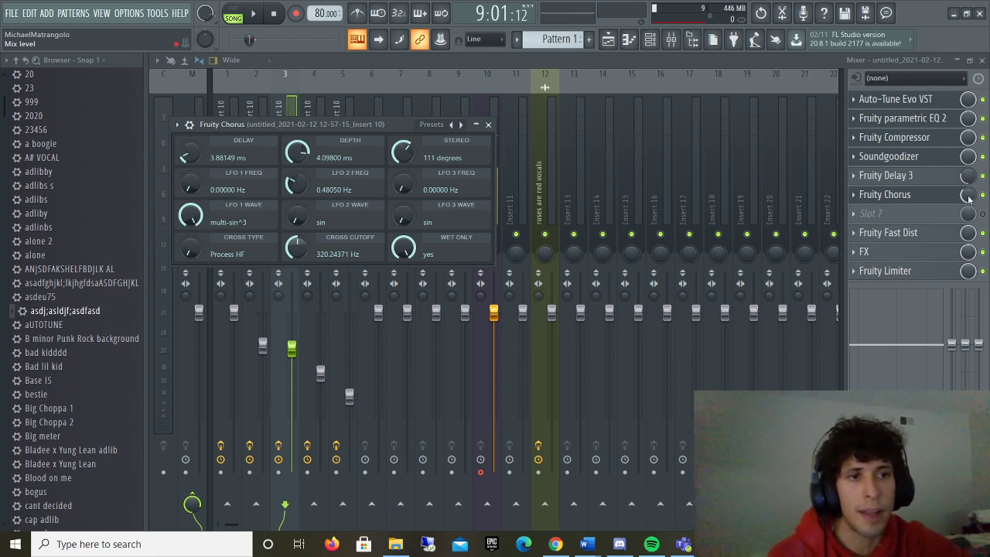
click(928, 234)
Step: Switch the Effector FX module on insert 3 to the Stereo effect, positioning its XY crosshair in the upper-left part of the grid
click(923, 252)
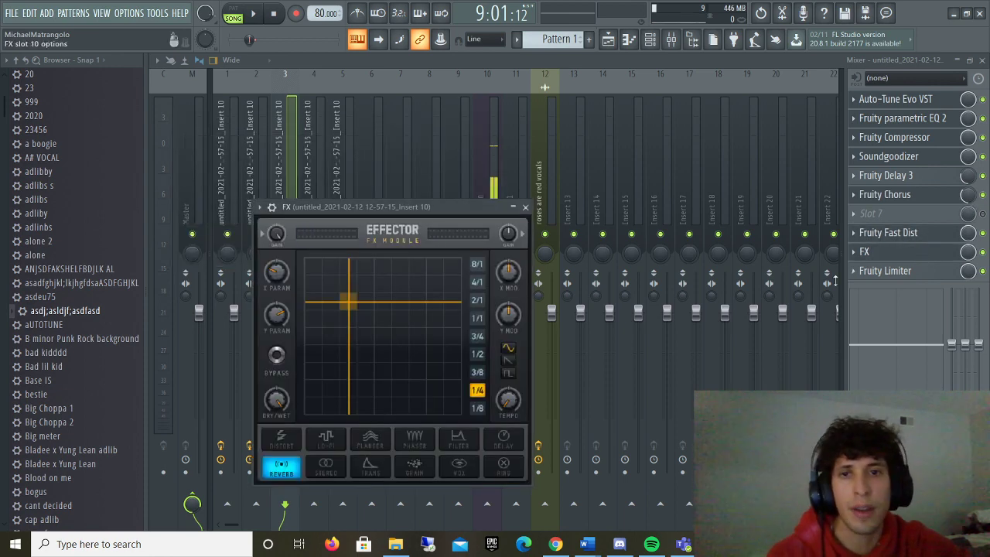
click(323, 468)
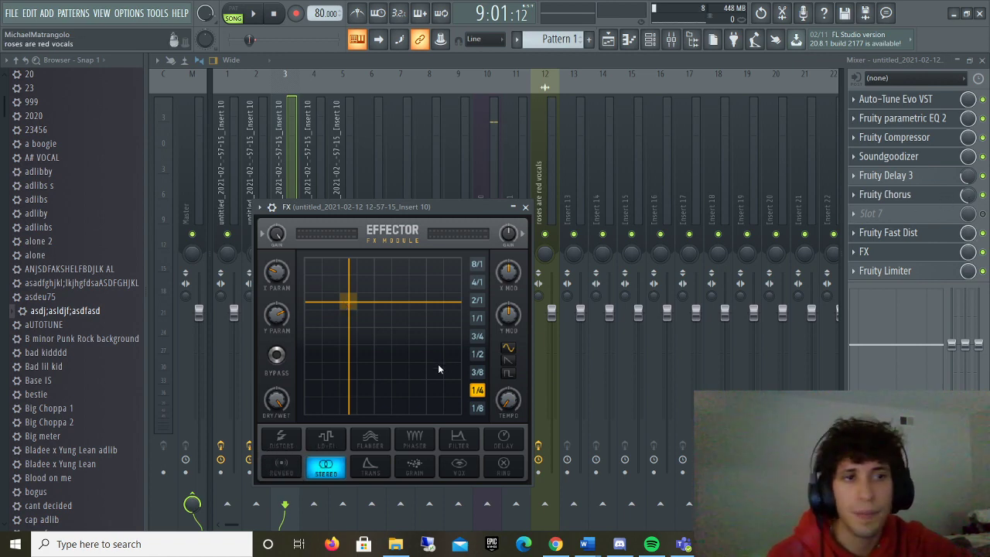
click(350, 304)
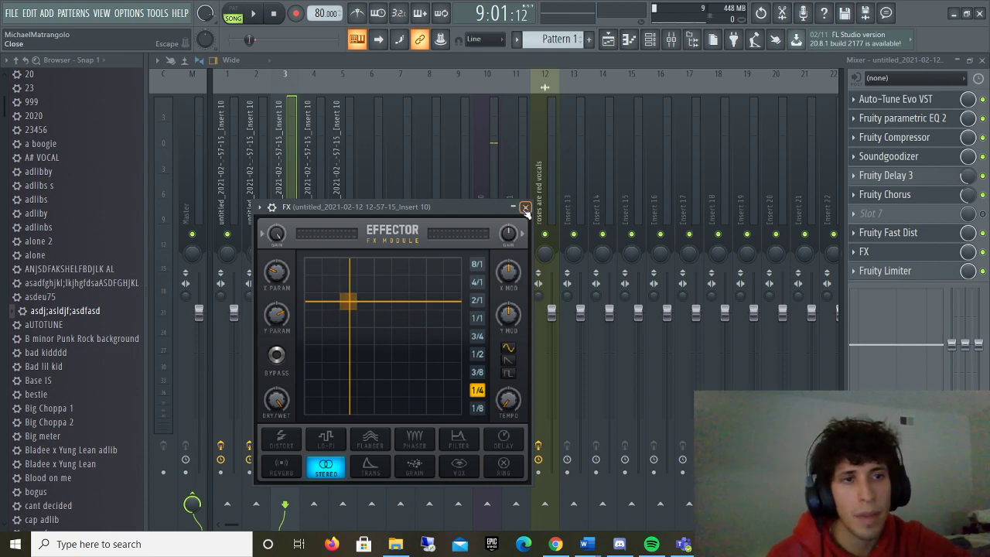
click(525, 209)
Step: Check the Fruity Limiter on insert 3, and audition the selected playlist section with Tracks 1 to 4 active
click(919, 272)
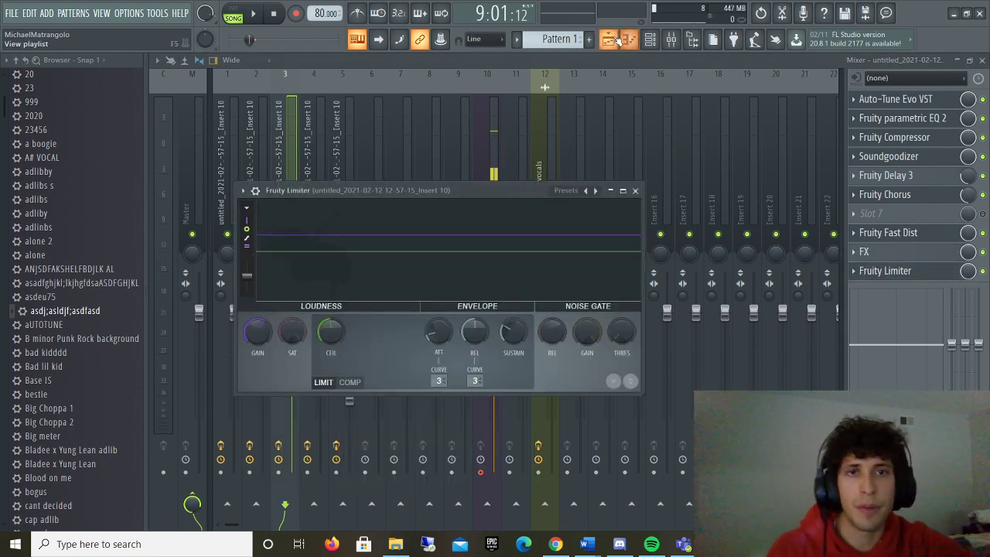
click(616, 40)
key(space)
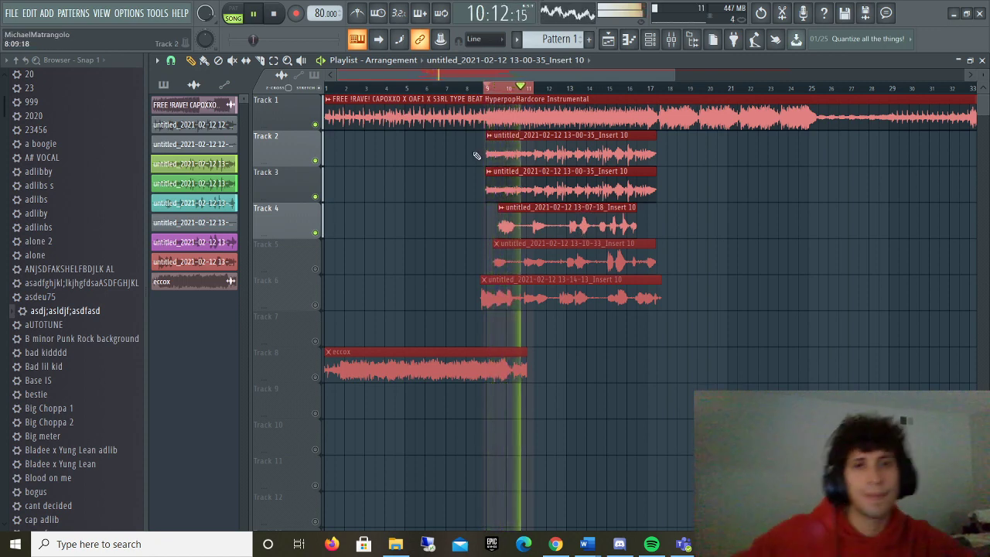
key(space)
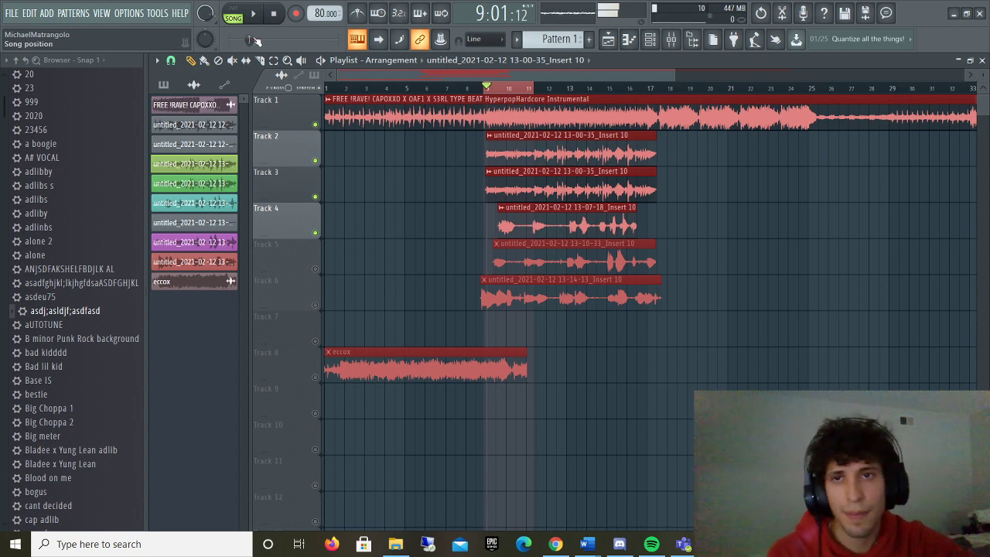
Step: Unmute Track 5 in the playlist
click(671, 39)
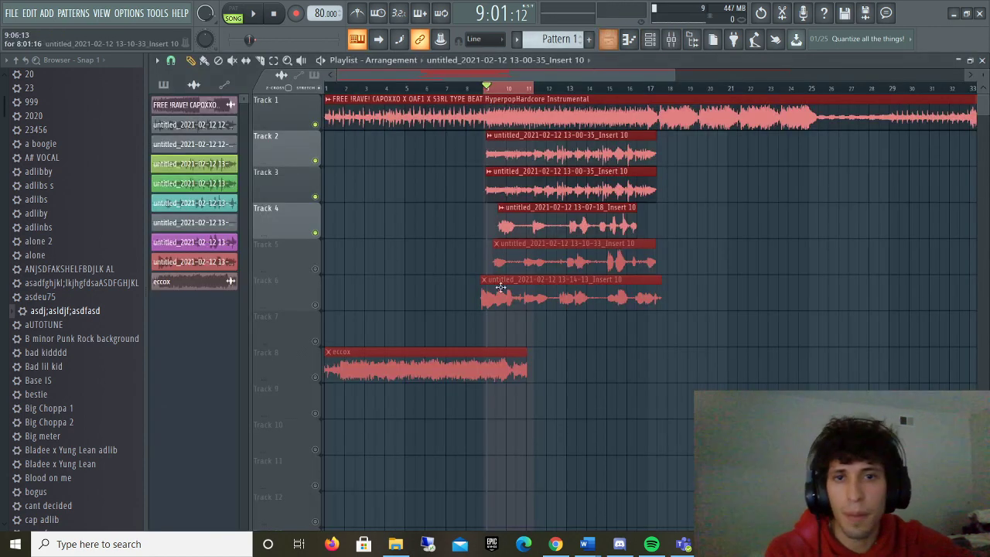
key(F5)
click(319, 271)
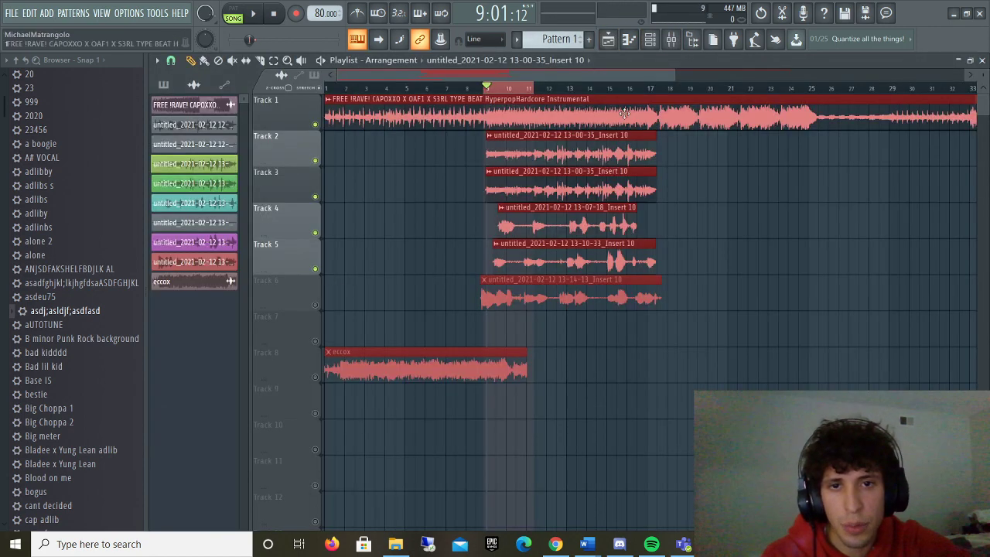
Step: Examine Fruity parametric EQ 2, Fruity Compressor and Soundgoodizer on mixer insert 4
click(671, 39)
key(Right)
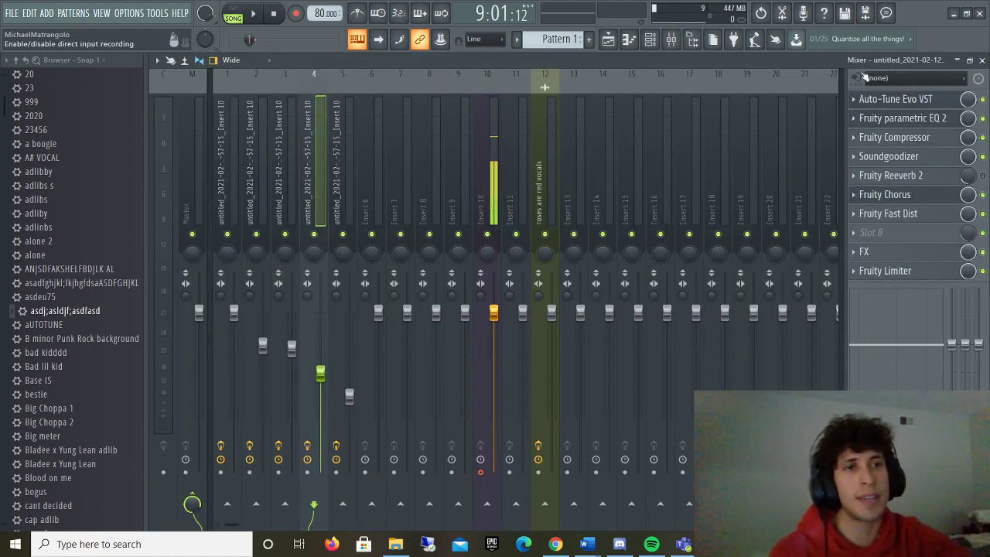
click(906, 118)
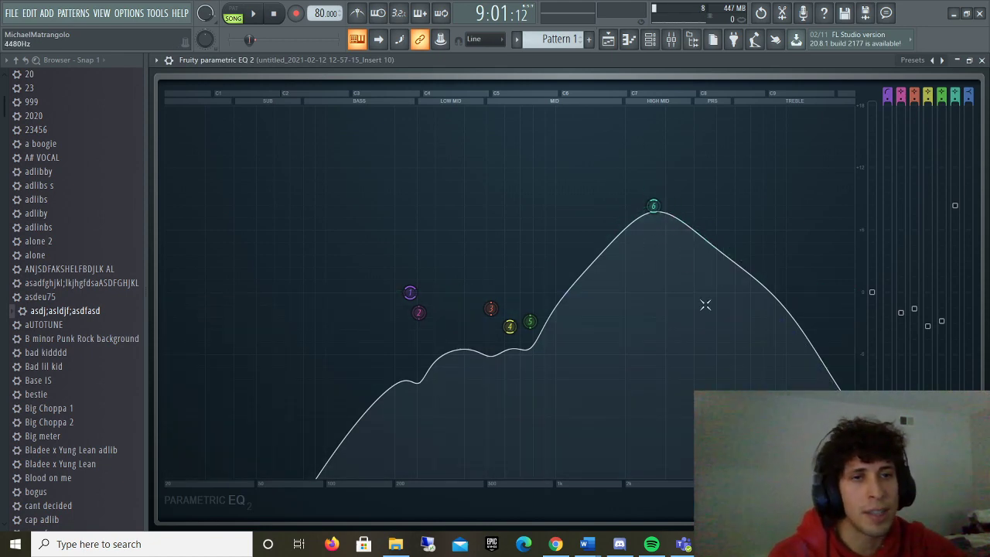
click(957, 61)
click(895, 137)
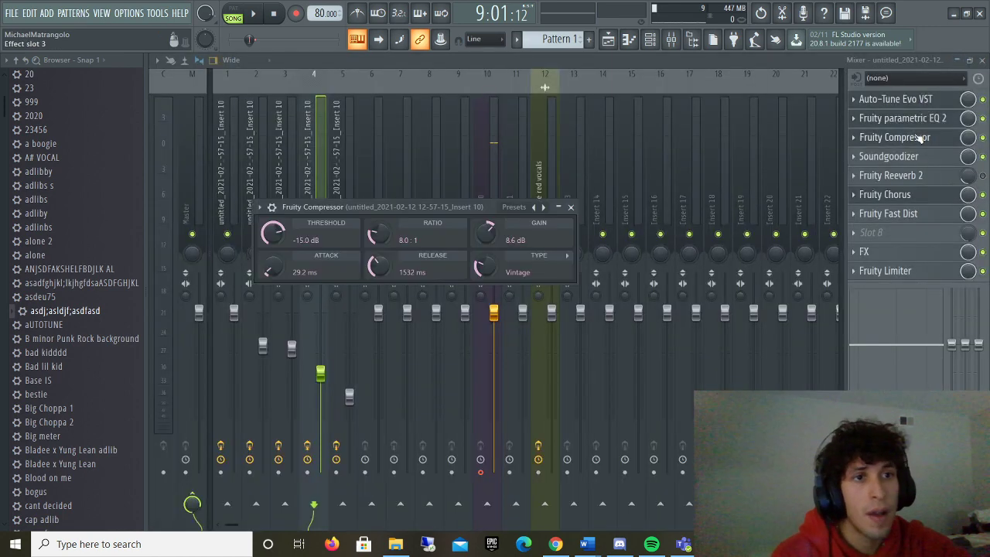
click(898, 160)
Step: Examine Fruity Reeverb 2, Fruity Chorus, Fruity Fast Dist and the Effector FX module on insert 4
click(898, 176)
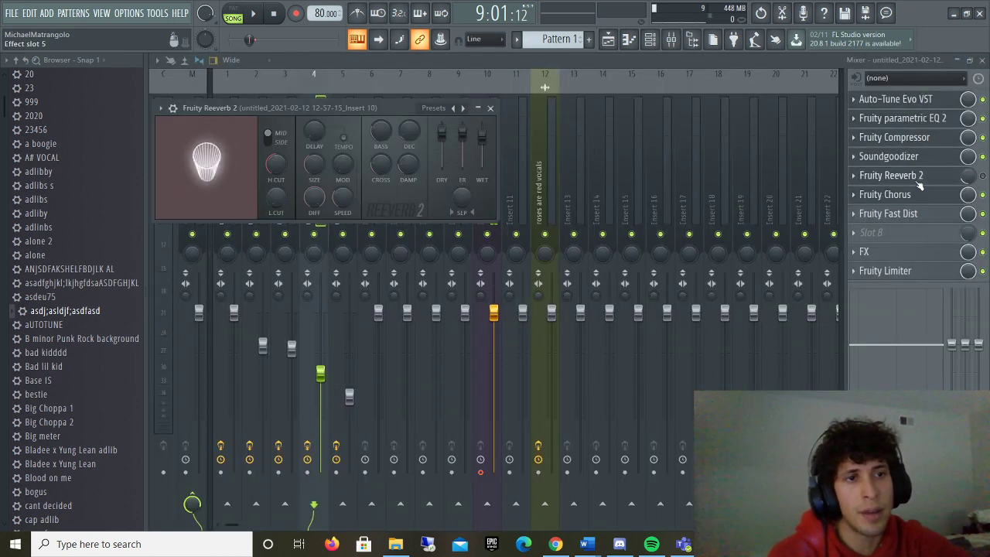
click(905, 195)
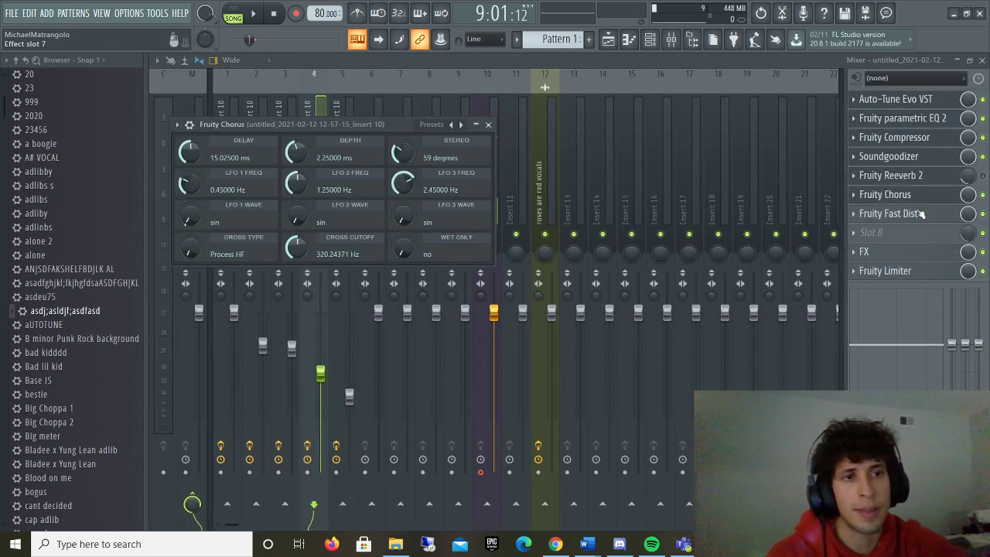
click(919, 214)
click(905, 256)
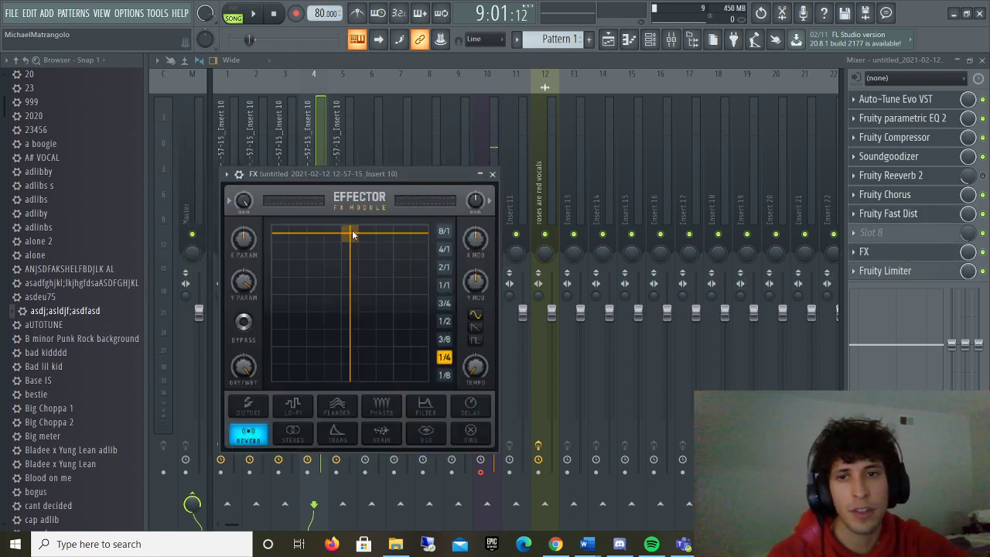
Step: Audition the selected playlist section with Track 5 added to the other vocals
click(608, 39)
key(space)
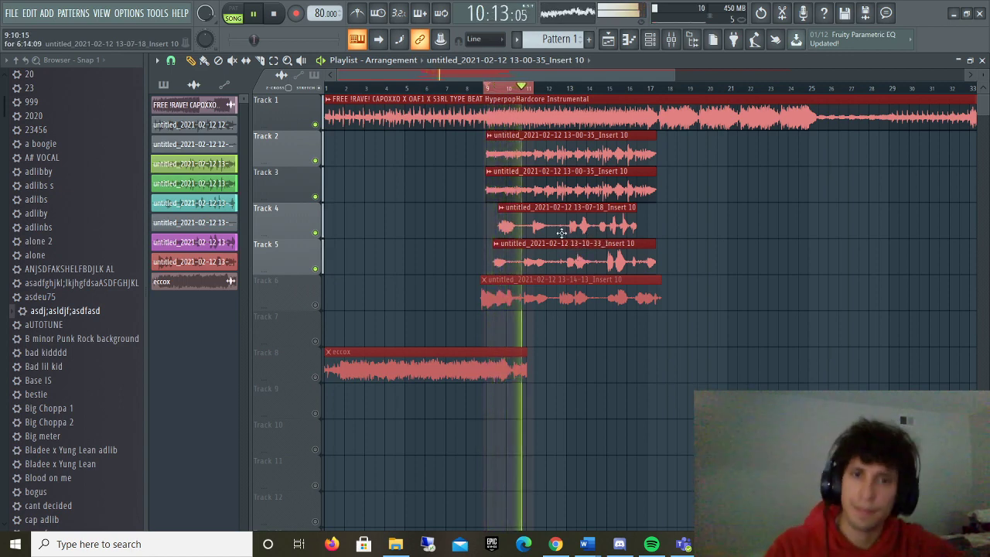
key(space)
Step: Unmute Track 6 in the playlist
click(315, 305)
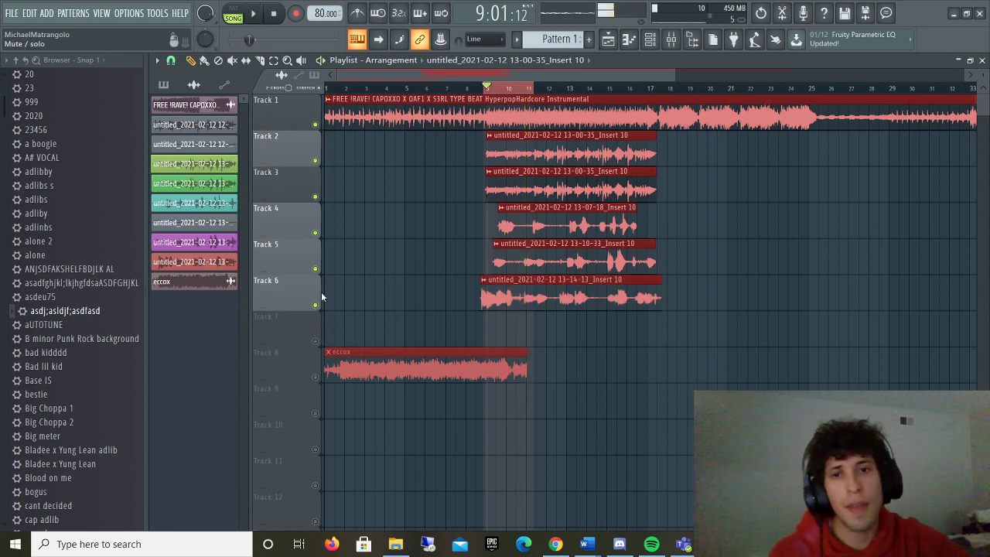
key(F9)
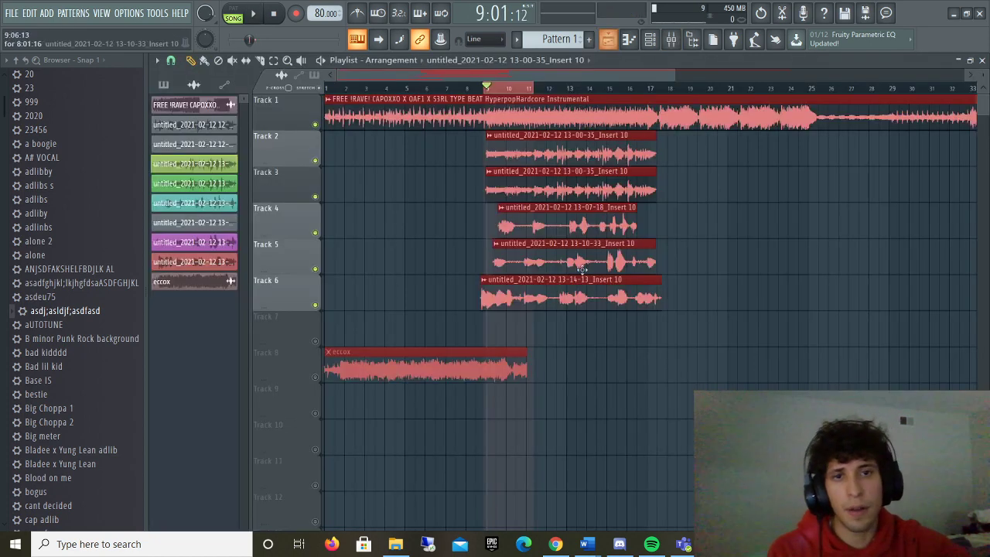
click(608, 39)
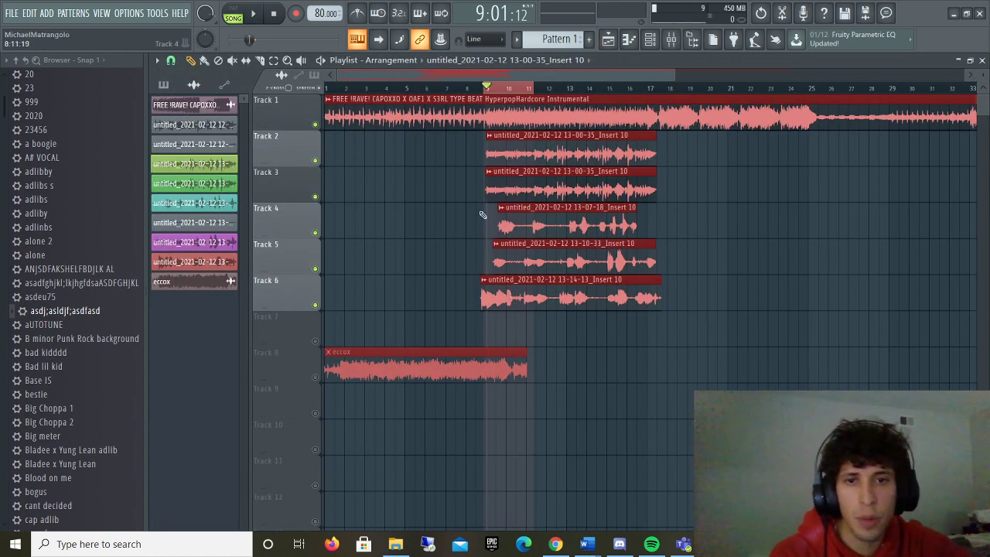
Step: Solo Track 6 and play the selected section to hear that vocal layer alone
ctrl+click(315, 304)
key(space)
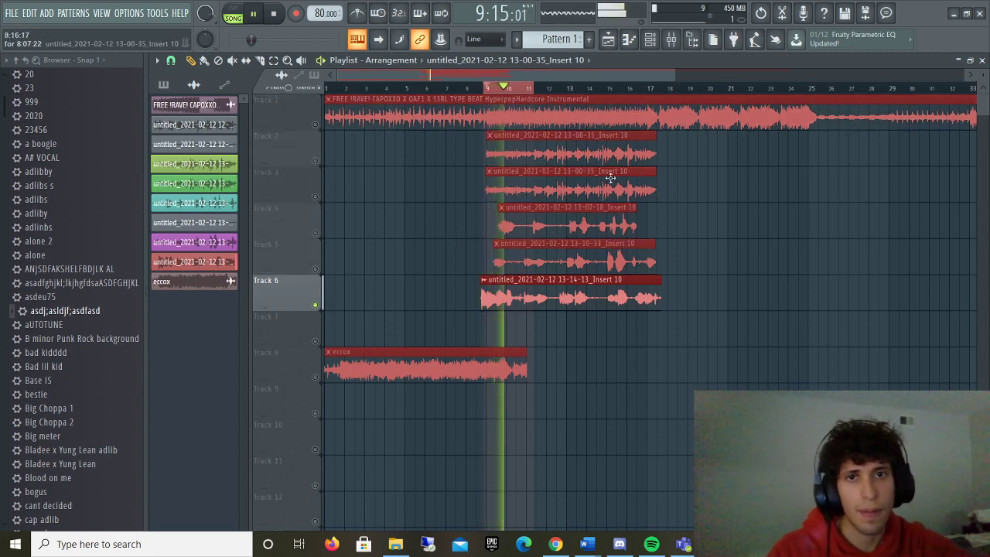
key(space)
Step: Examine the Fruity Compressor and Fruity parametric EQ 2 settings on mixer insert 5
click(671, 41)
click(495, 190)
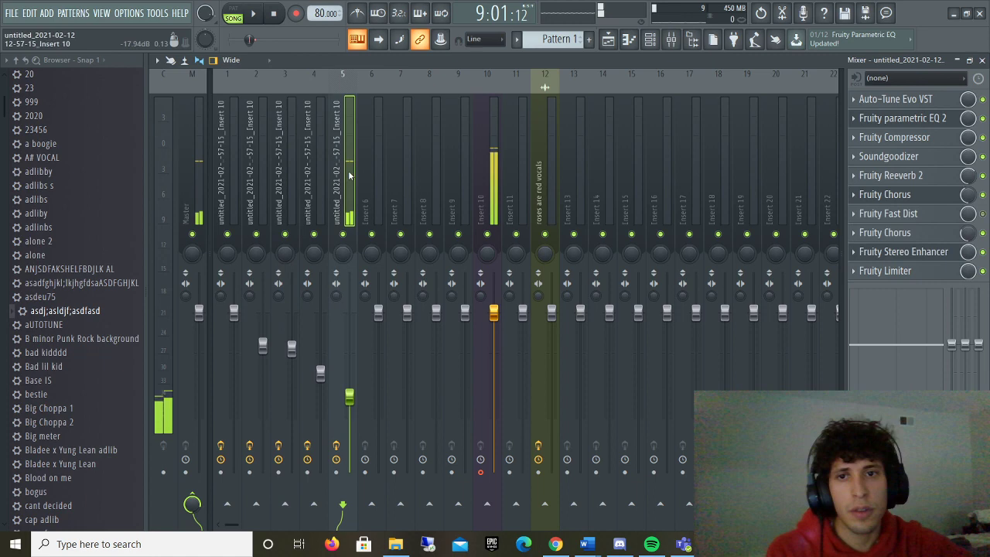
click(919, 138)
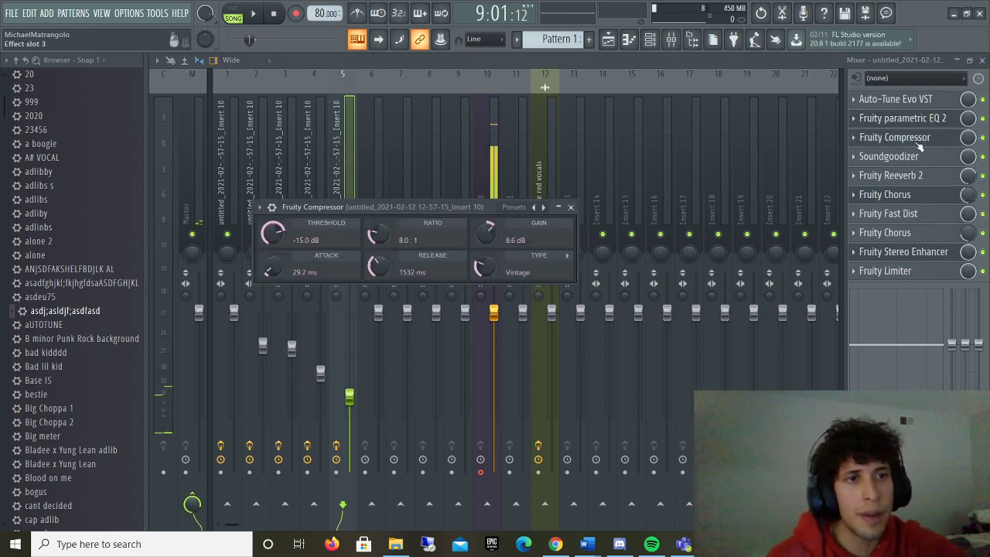
click(918, 138)
click(901, 117)
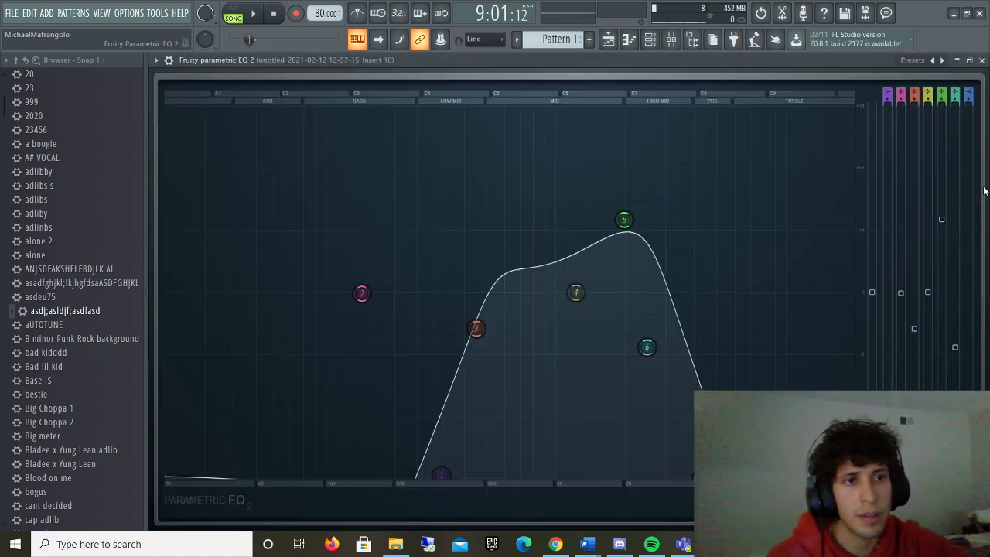
click(982, 60)
Step: Examine Soundgoodizer, Fruity Reeverb 2, the first Fruity Chorus and Fruity Fast Dist on insert 5
click(913, 157)
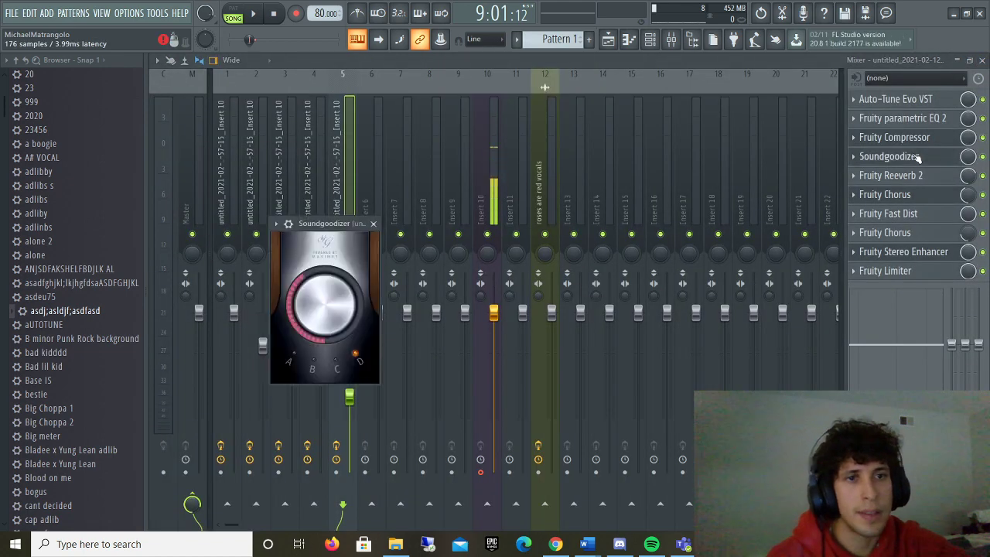
click(916, 176)
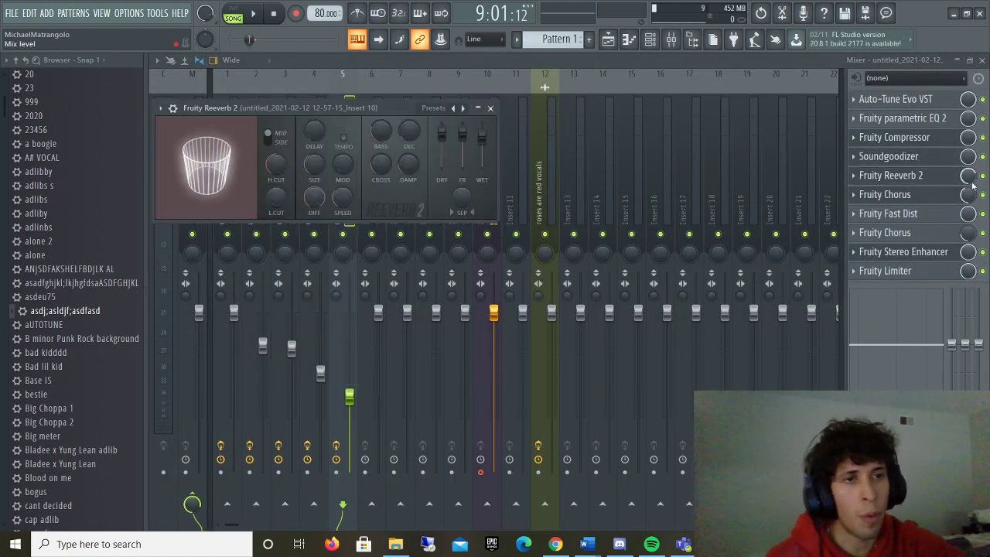
click(913, 215)
click(924, 195)
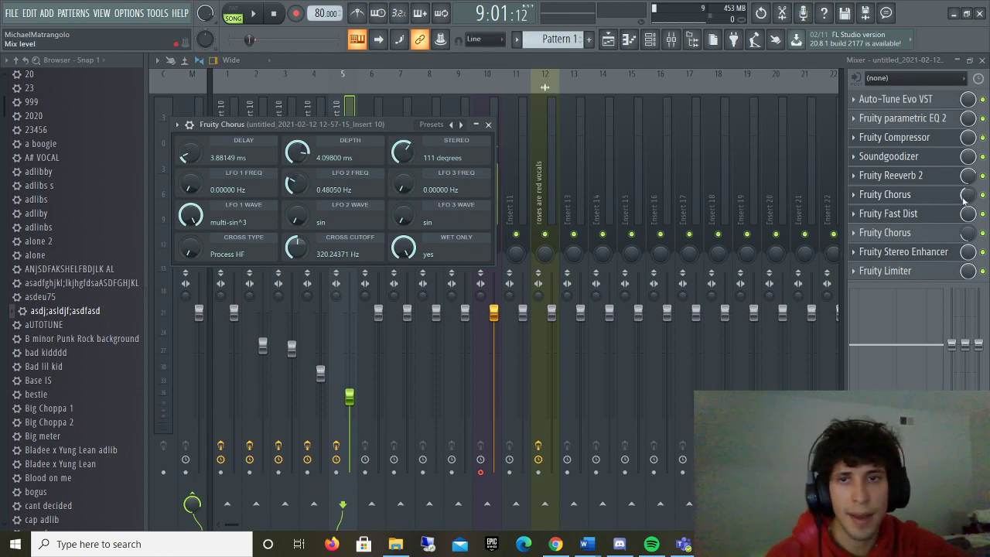
click(939, 216)
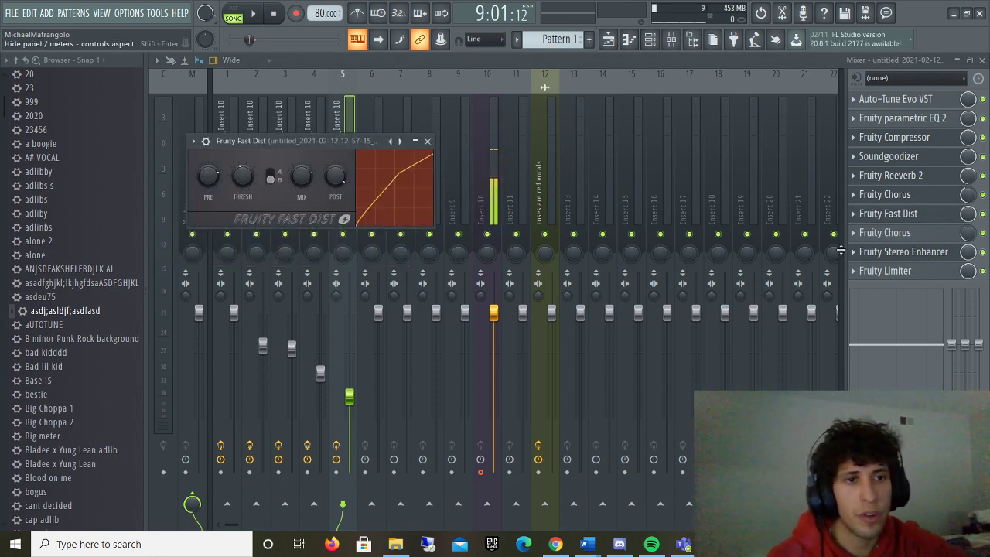
Step: Examine the second Fruity Chorus and the Fruity Stereo Enhancer on insert 5
click(905, 238)
click(906, 236)
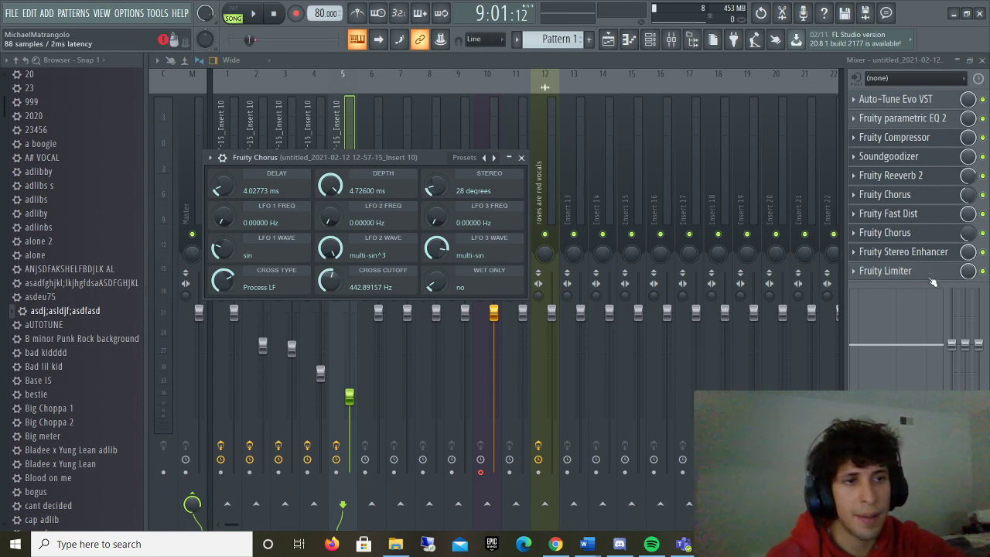
click(921, 253)
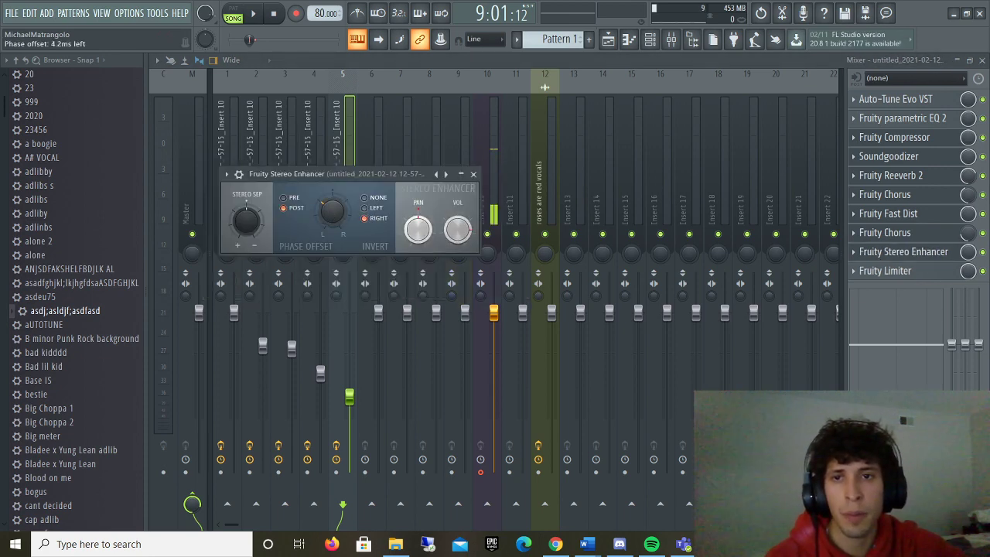
click(903, 253)
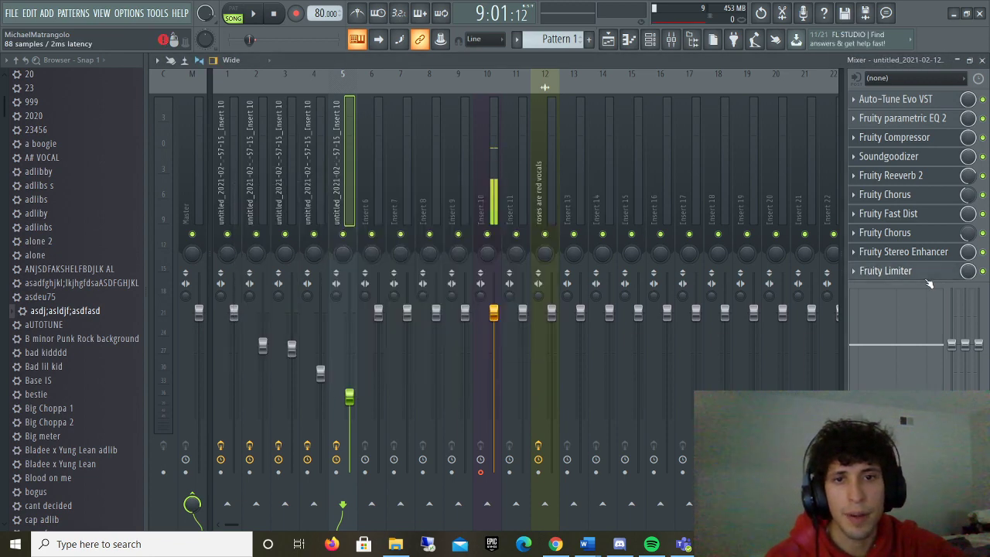
Step: Unmute Tracks 1 to 5 in the playlist and play the selected section with all vocal layers and the beat
key(F5)
click(315, 269)
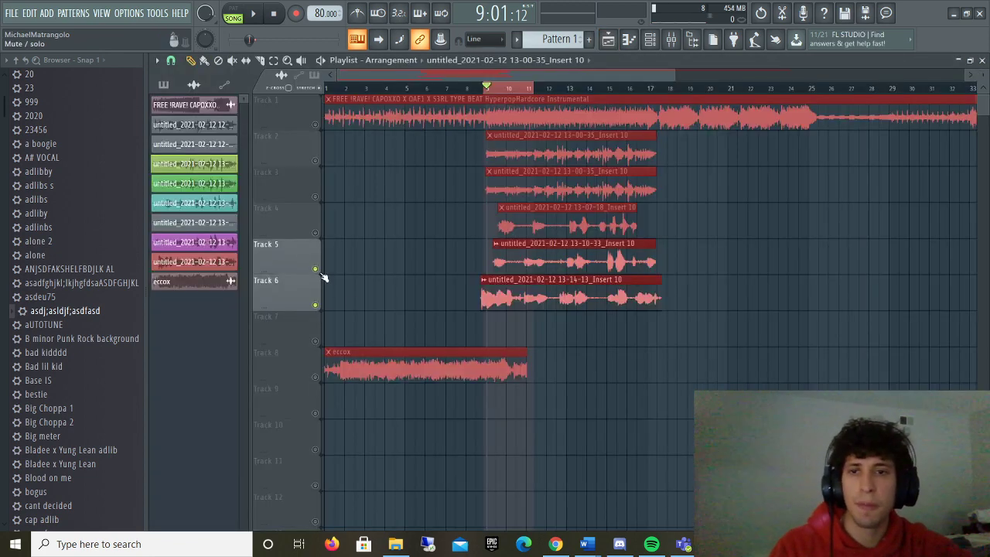
click(315, 232)
click(315, 197)
click(315, 160)
click(315, 124)
key(space)
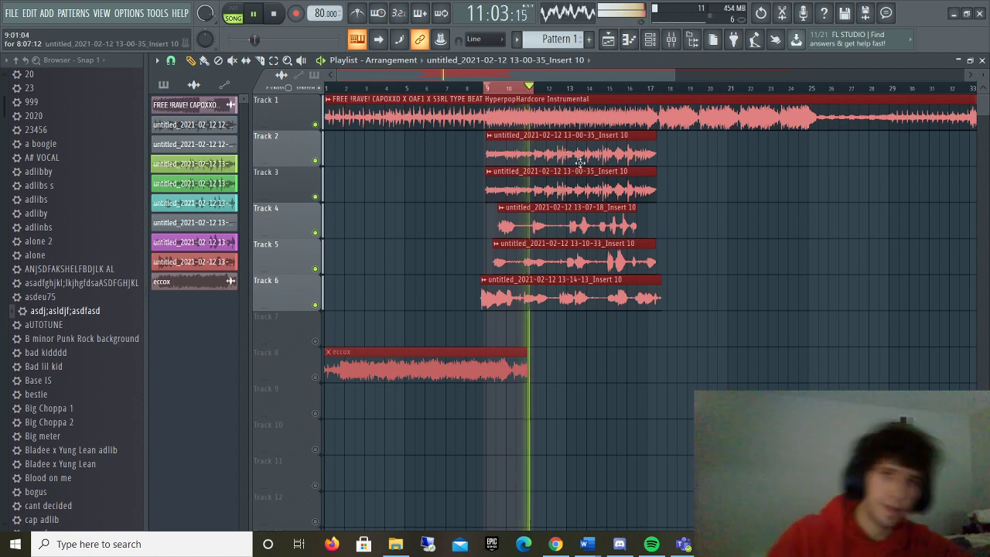
key(space)
click(666, 40)
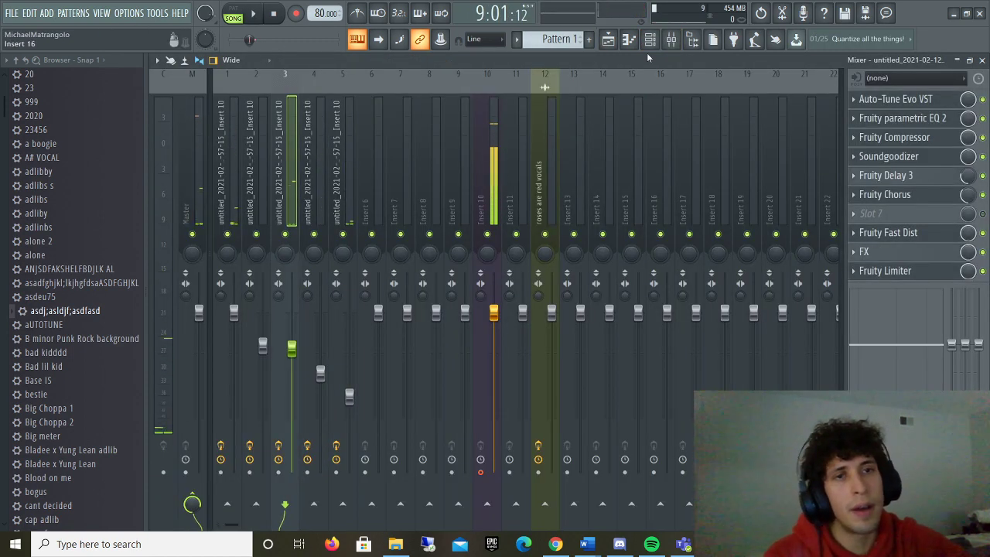
click(629, 39)
click(609, 39)
Step: Bring up the WAV export of untitled, examine the rendering settings including the tail option, and close them without rendering
click(14, 15)
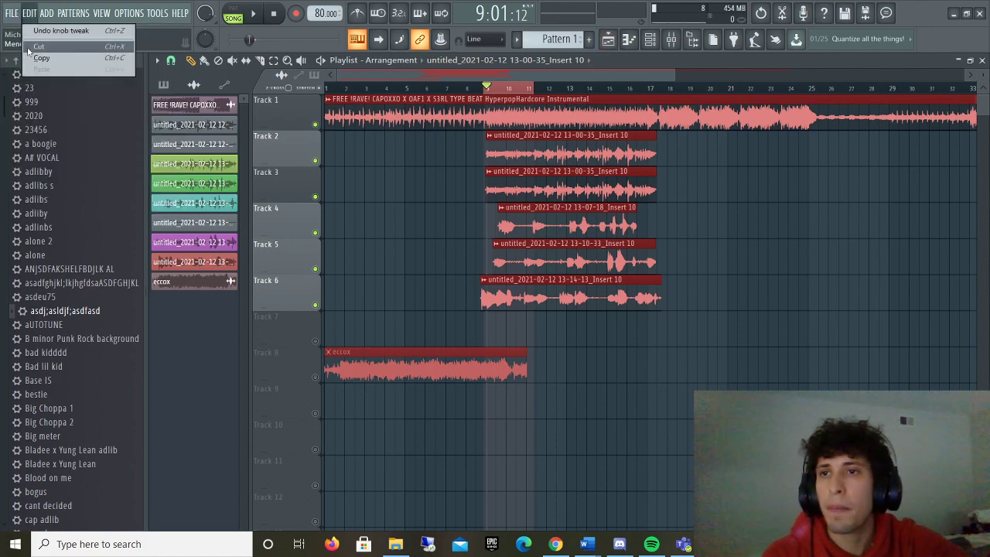
mouse_move(155, 117)
click(215, 133)
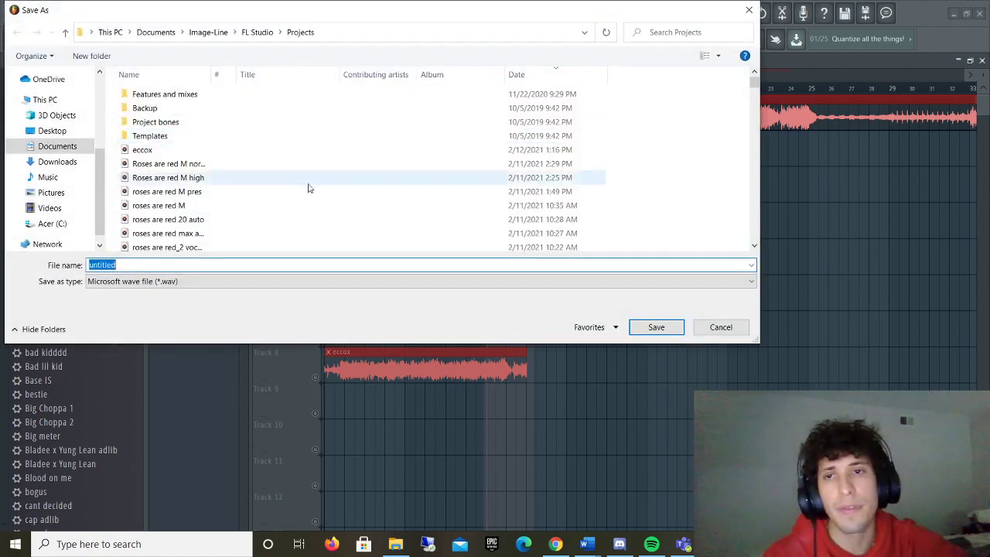
click(656, 327)
click(529, 279)
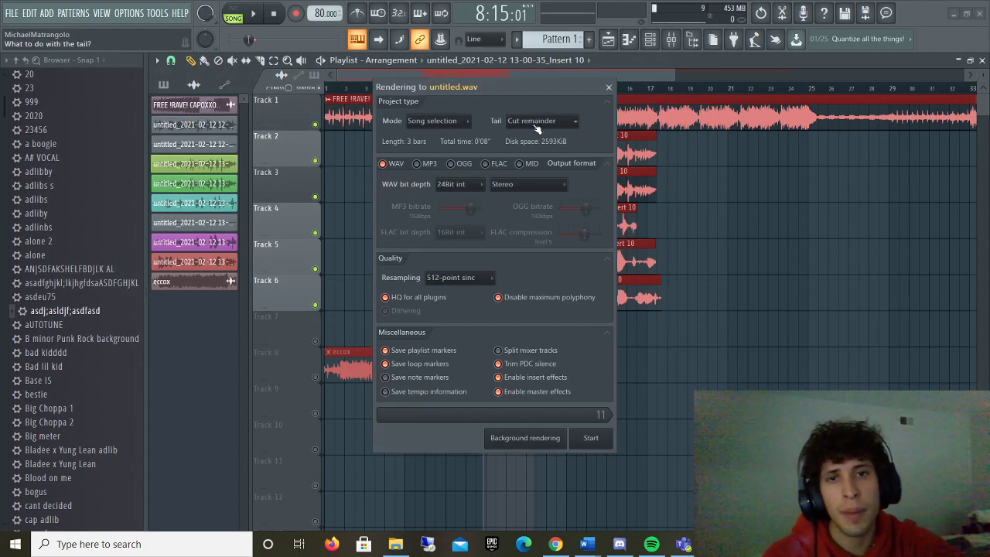
click(609, 87)
Step: Solo Track 8, open the eccox clip's channel settings and play the clip from the start
right_click(316, 377)
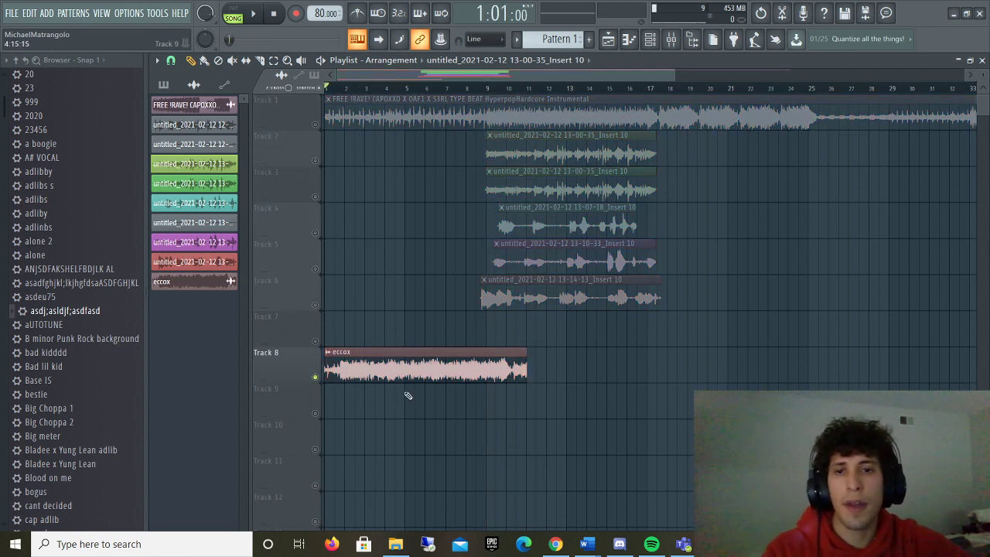
double_click(402, 366)
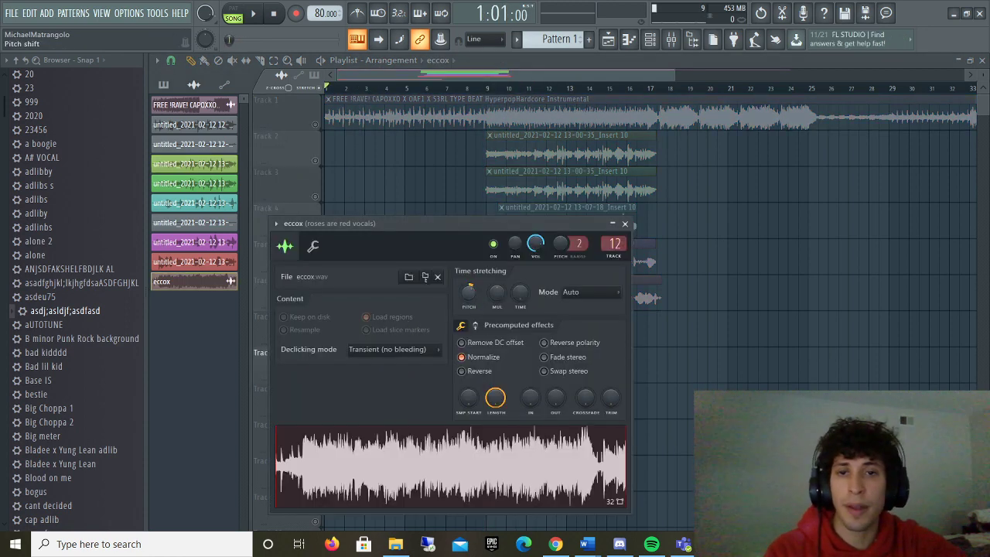
key(space)
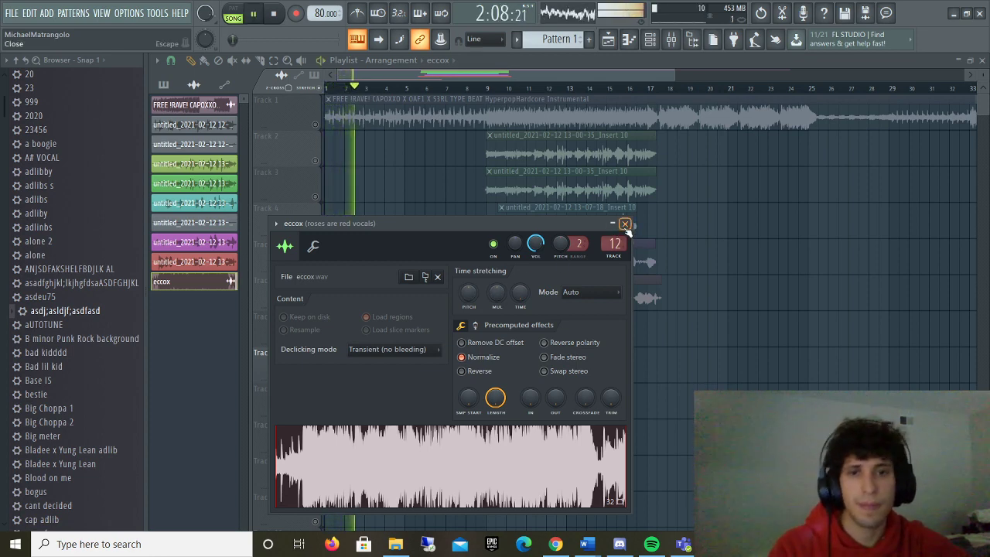
key(space)
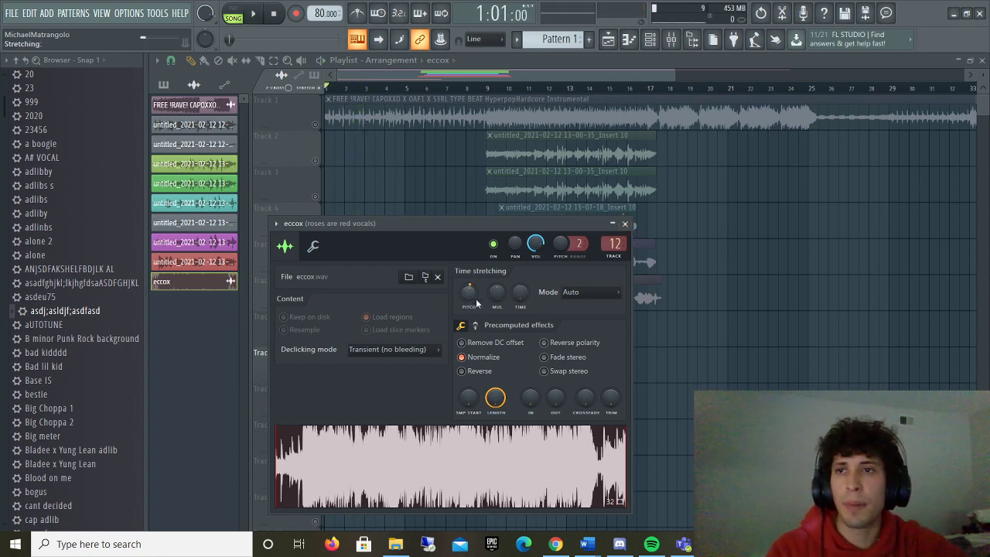
Step: Audition the eccox clip repeatedly while raising its time-stretch pitch in small increments
key(space)
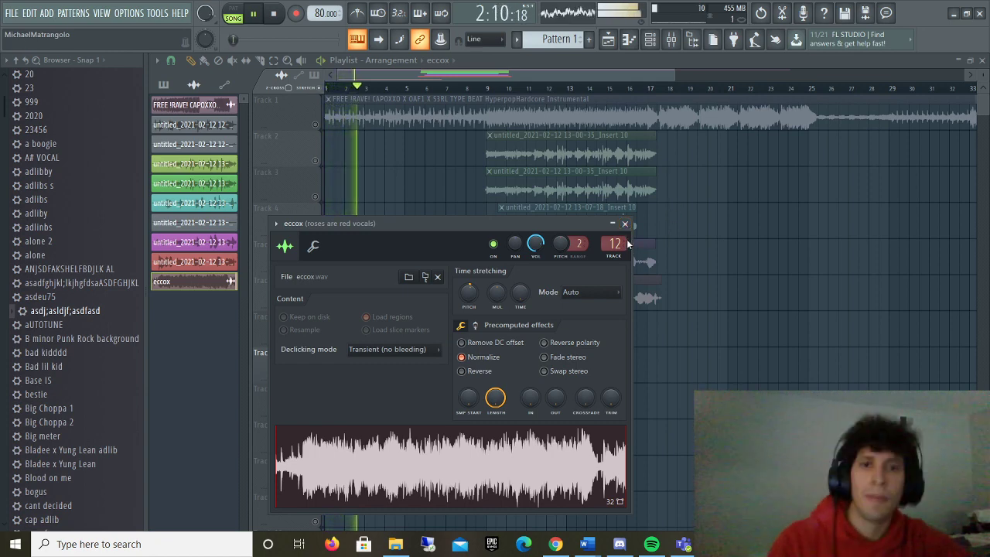
key(space)
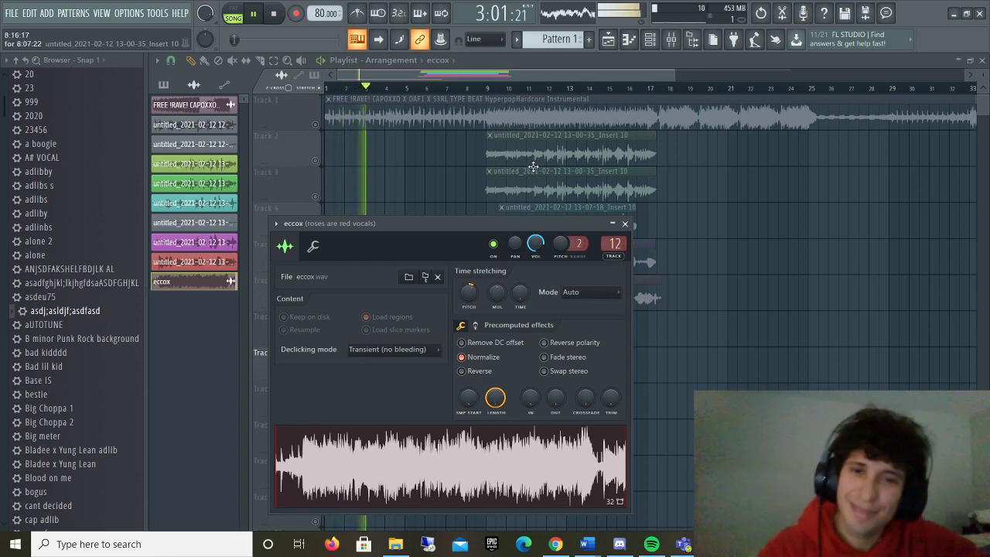
key(space)
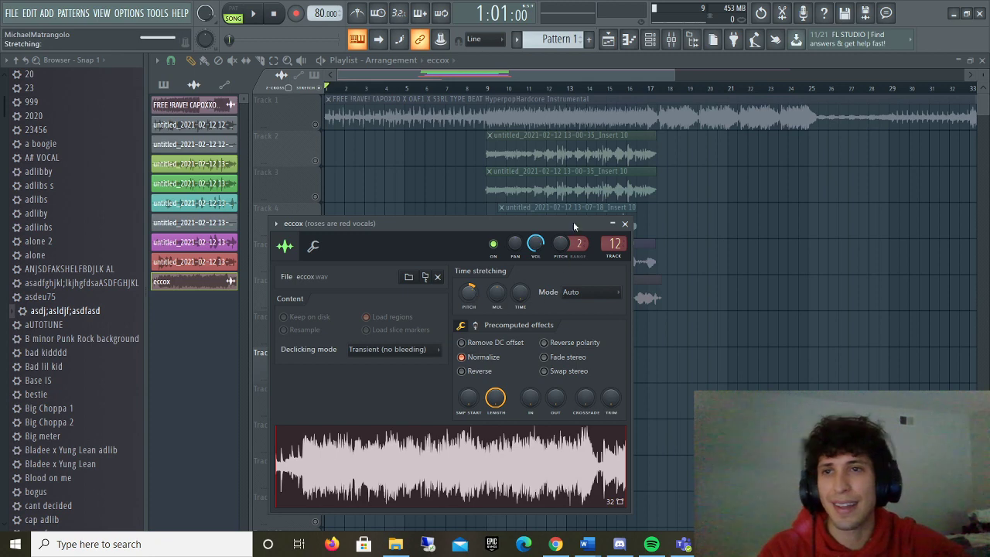
key(space)
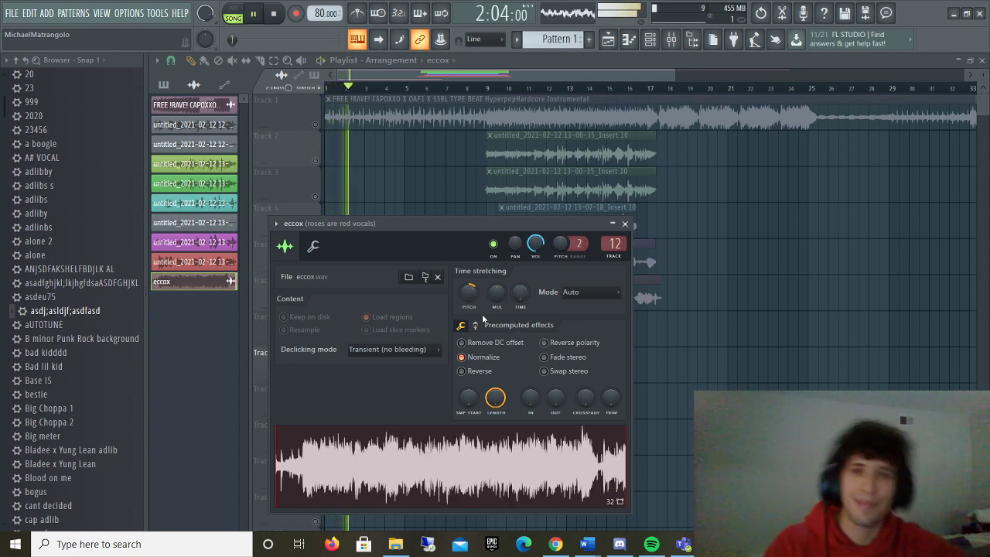
key(space)
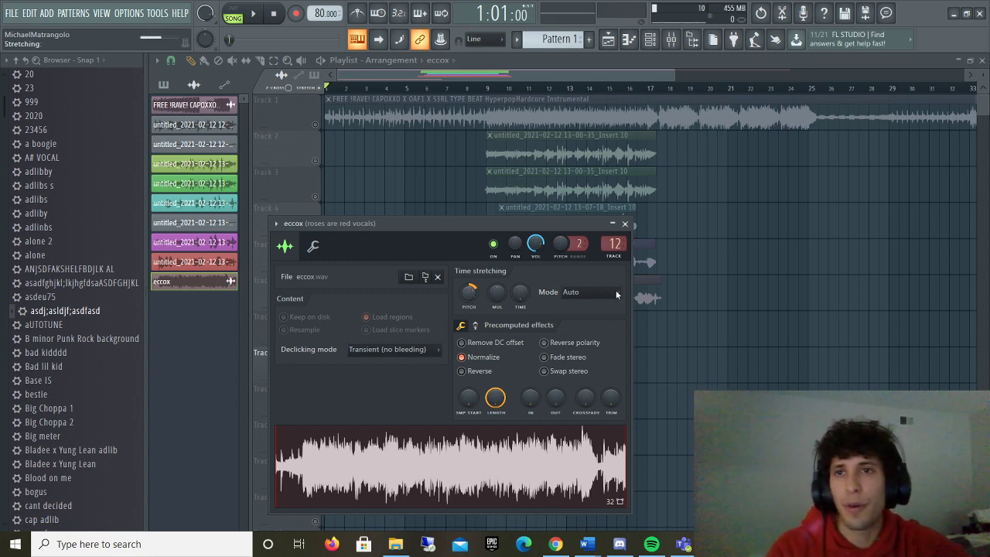
key(space)
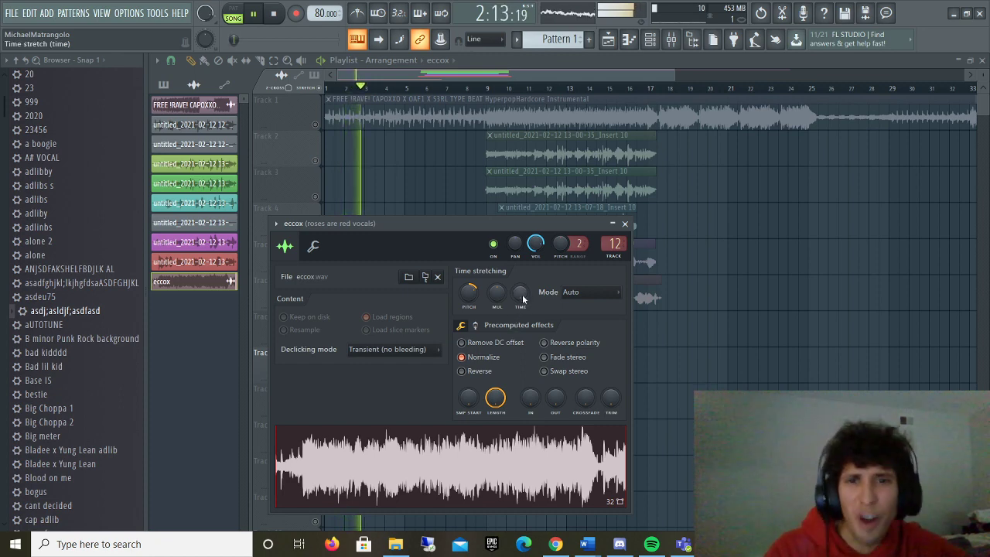
key(space)
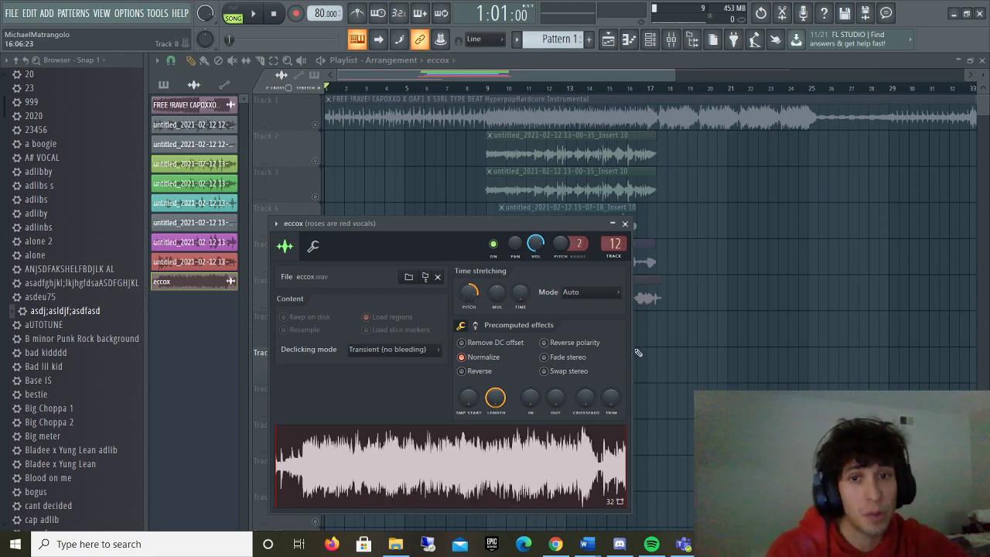
key(space)
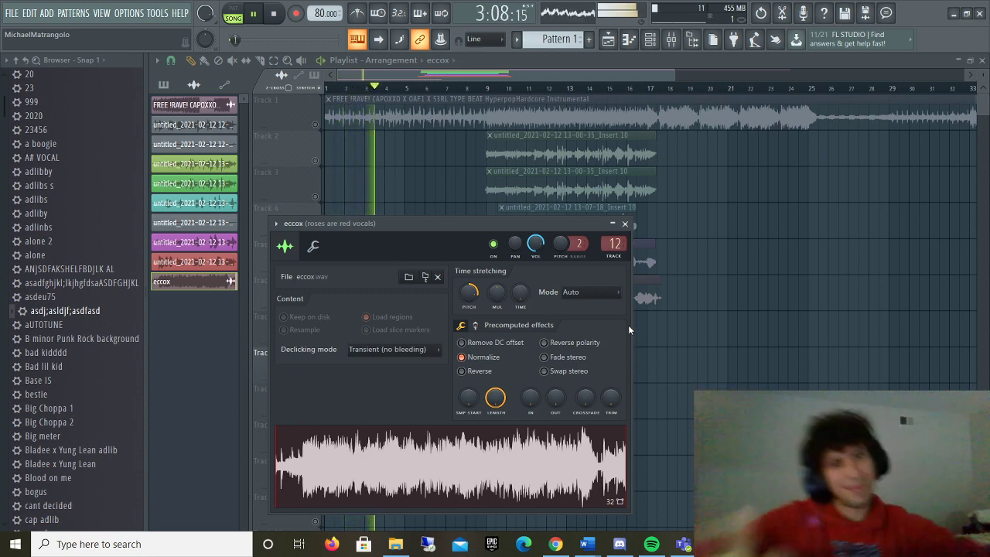
key(space)
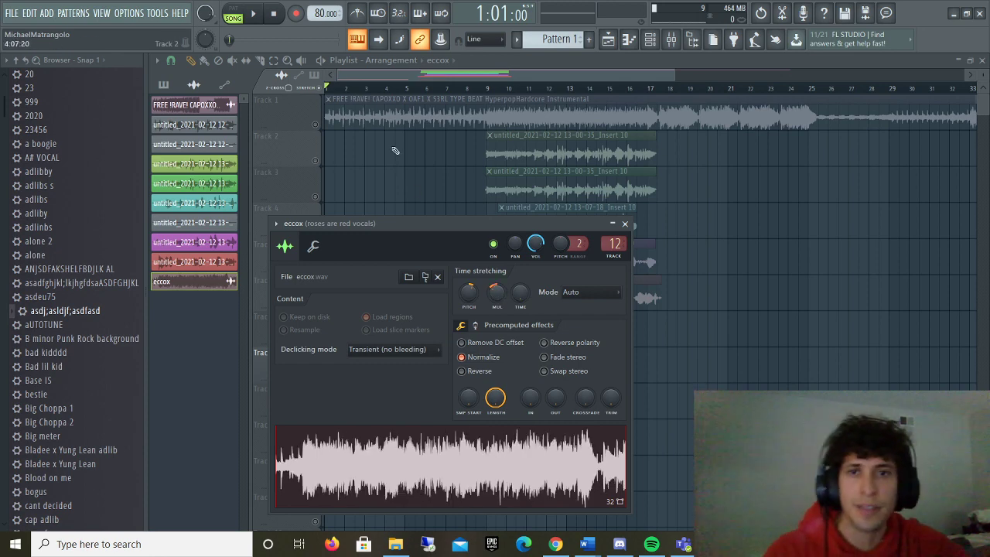
Step: Raise the eccox clip's time-stretch multiplier slightly and play the clip to compare the result
key(space)
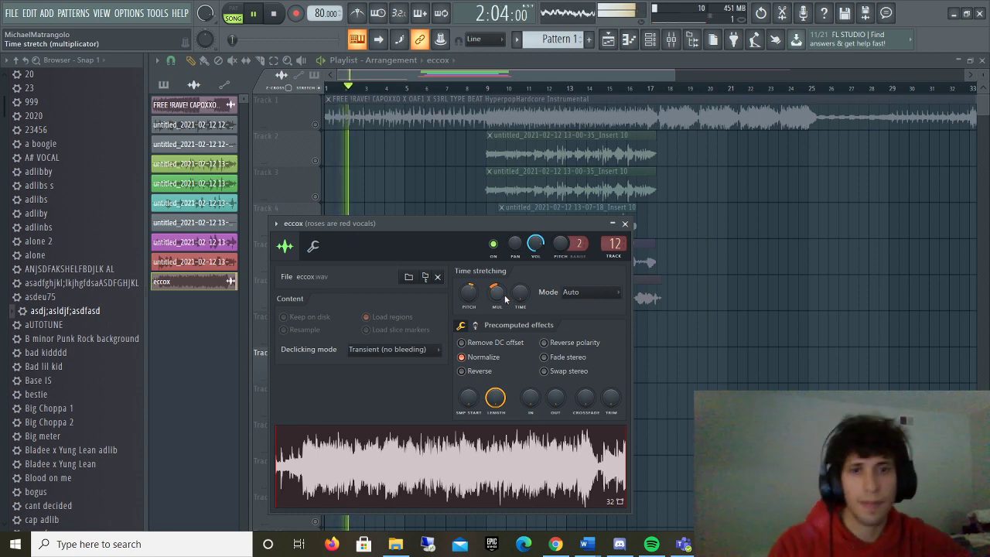
key(space)
drag(504, 300, 505, 293)
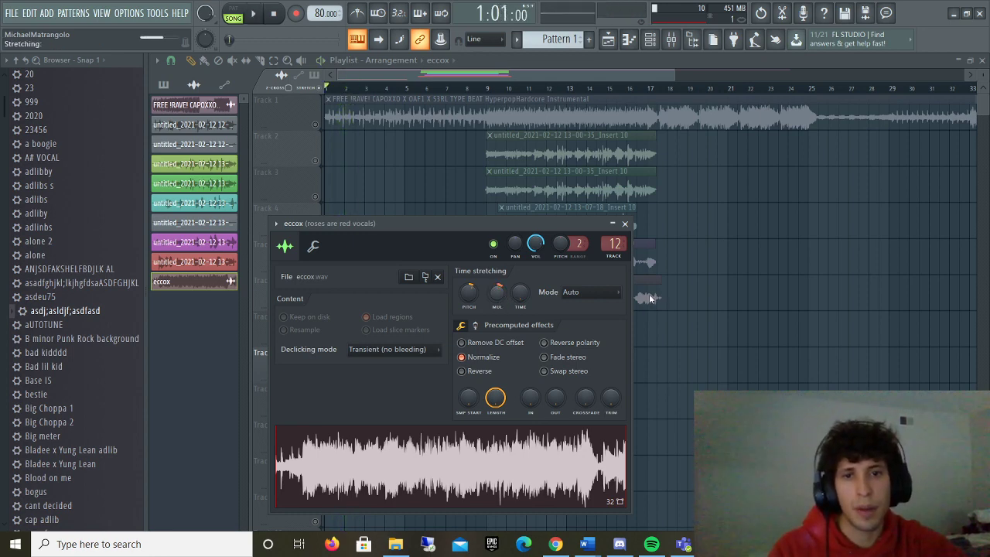
key(space)
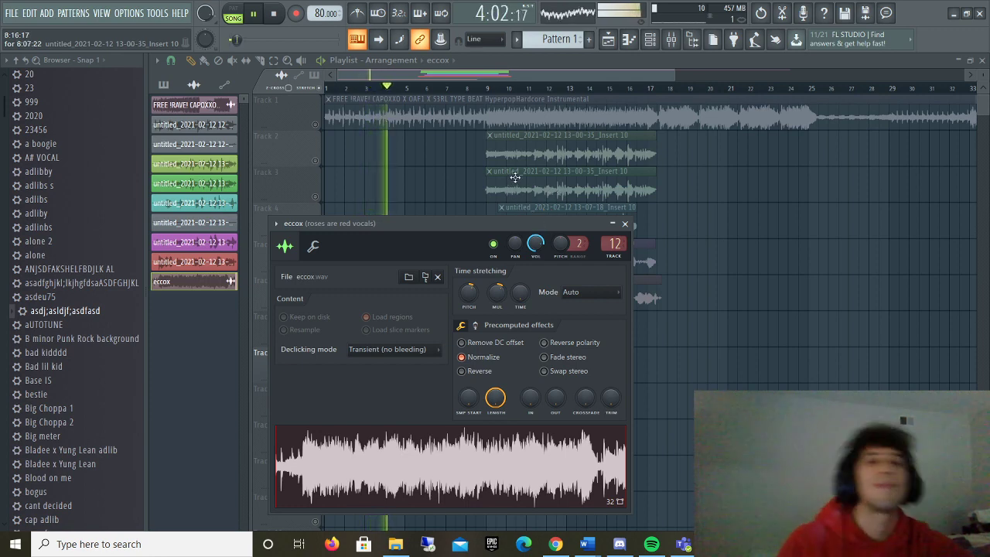
key(space)
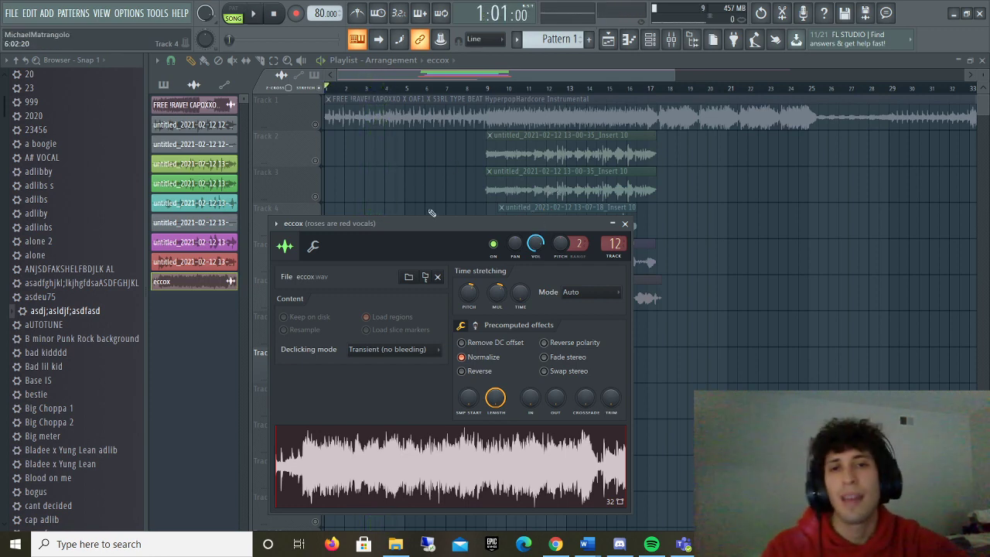
Step: Close the eccox clip's settings, return the playhead to the song start and play the clip briefly
click(626, 224)
drag(340, 87, 326, 87)
key(space)
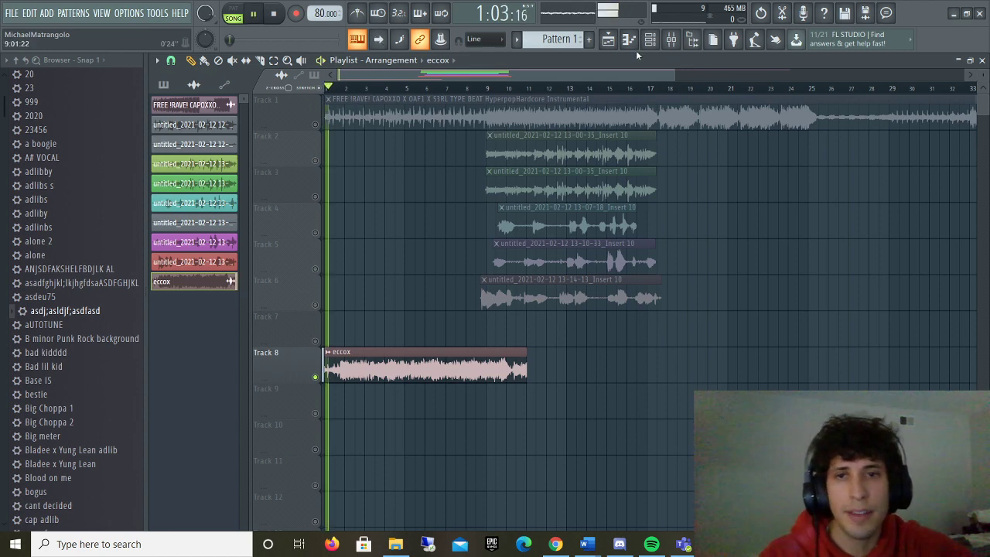
key(space)
Step: Examine the Maximus low and master band settings on mixer insert 12, roses are red vocals
click(671, 39)
click(948, 101)
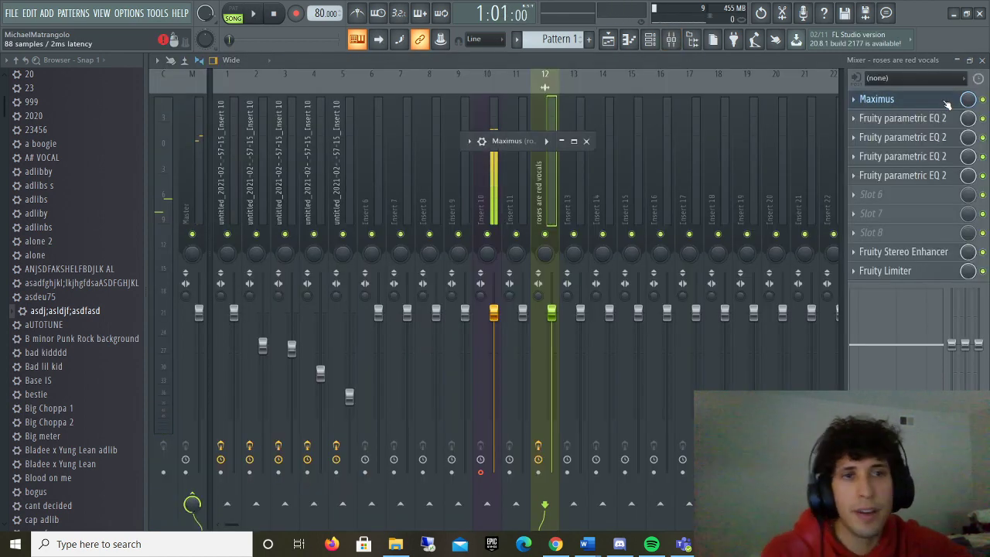
click(545, 141)
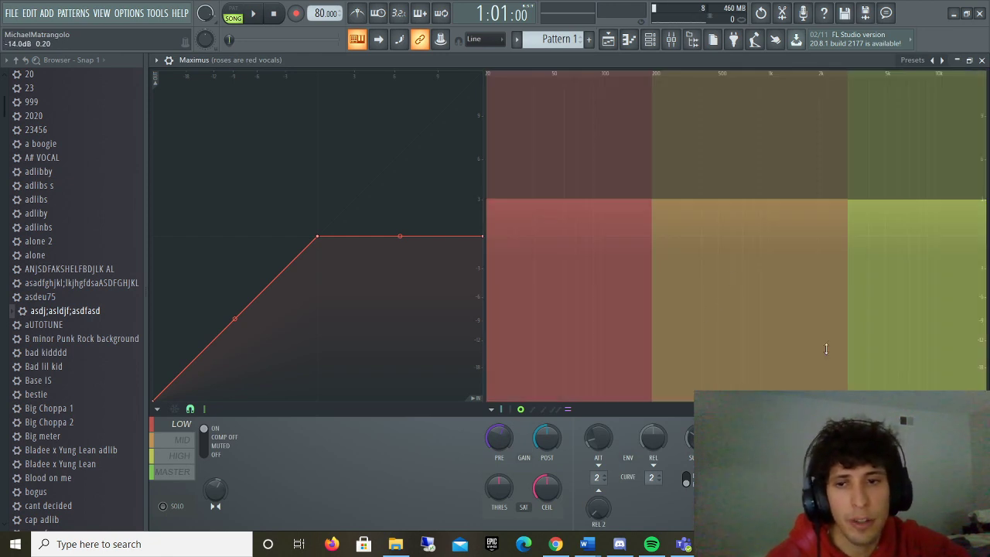
click(174, 472)
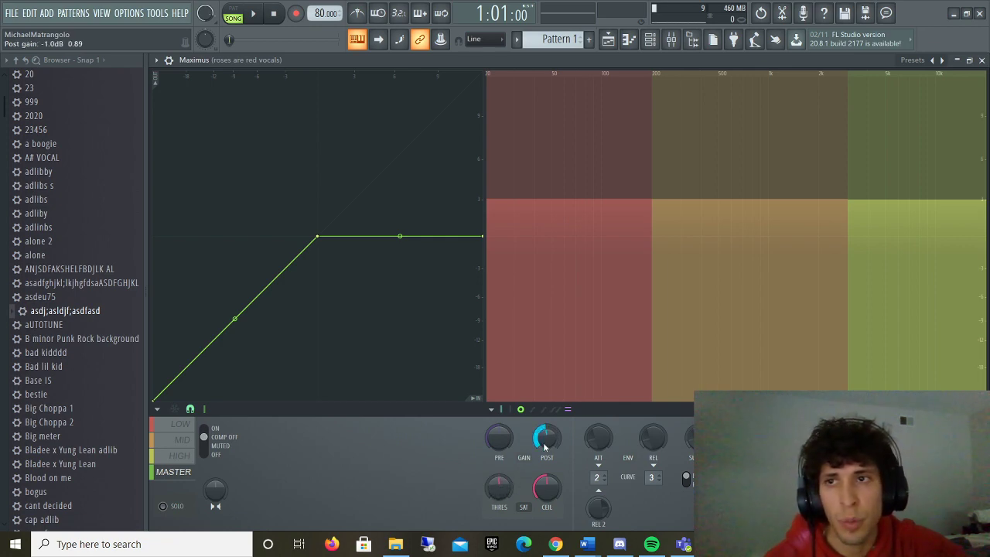
click(958, 61)
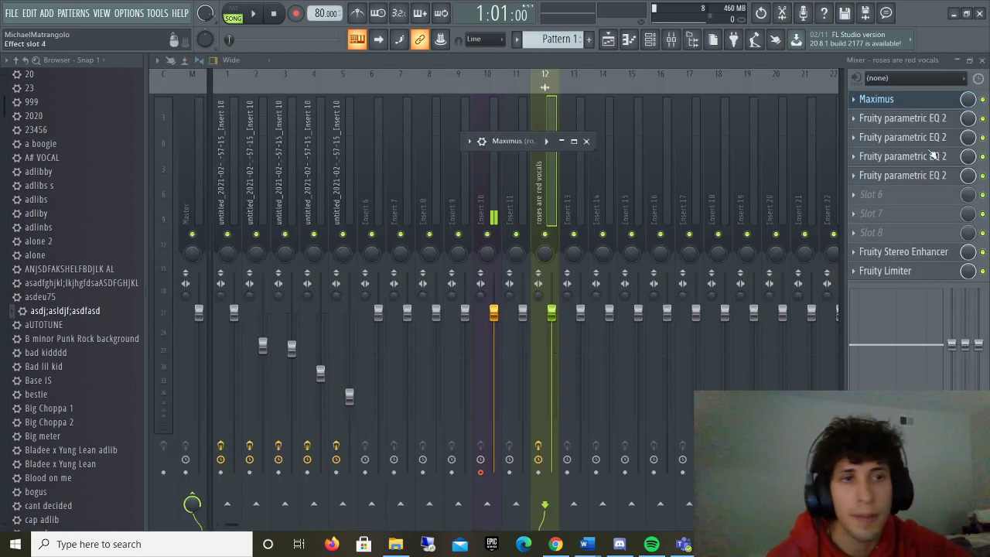
Step: Examine the four Fruity parametric EQ 2 curves on insert 12, viewing the third and fourth full size
click(913, 136)
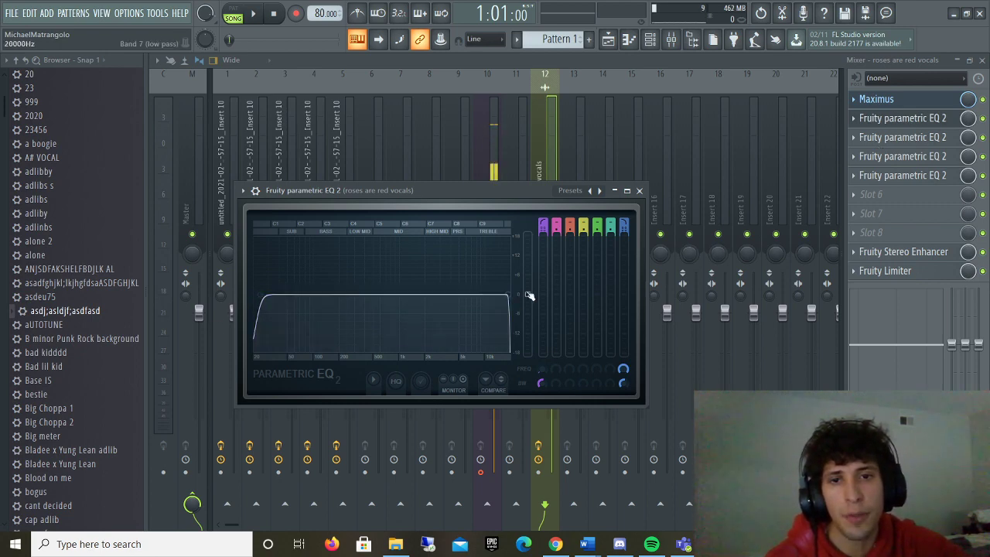
click(943, 137)
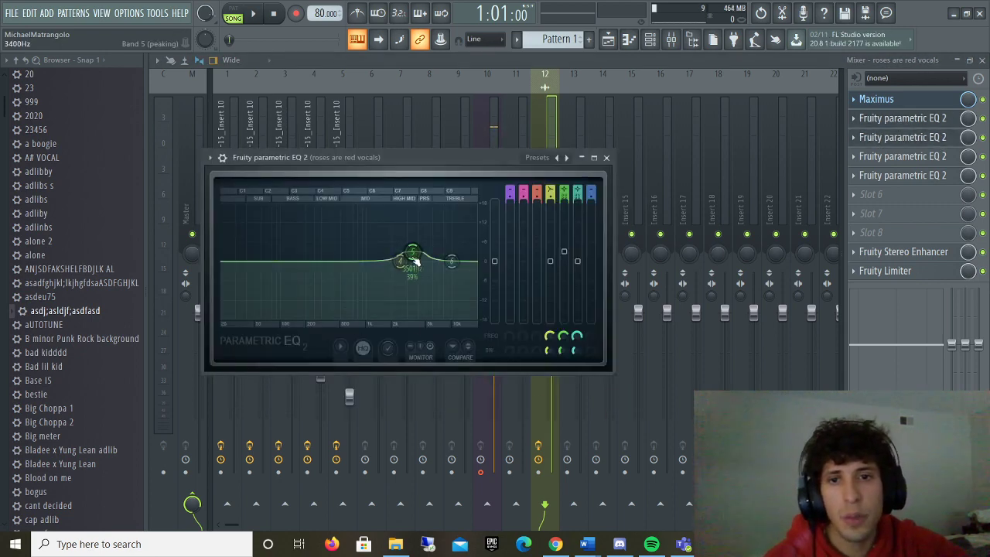
click(938, 157)
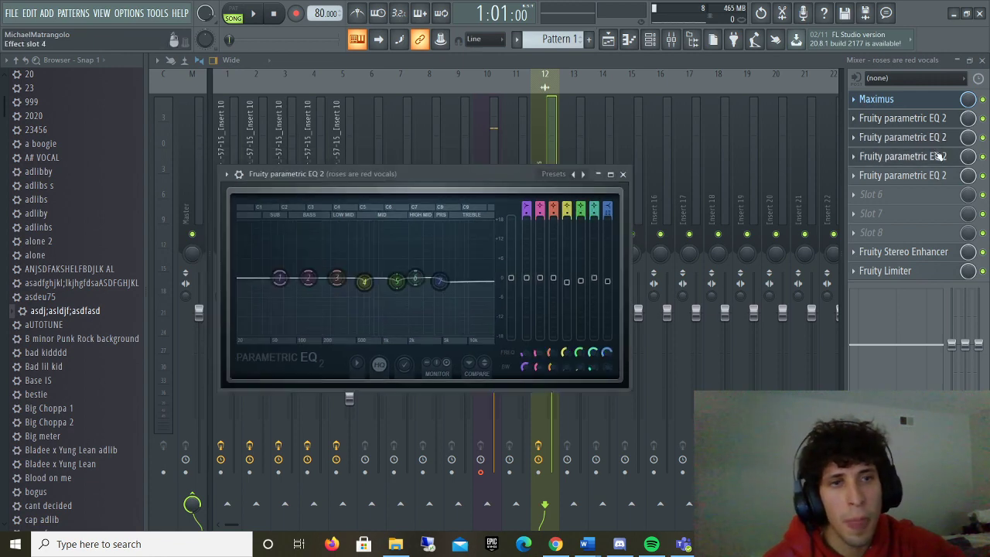
click(611, 175)
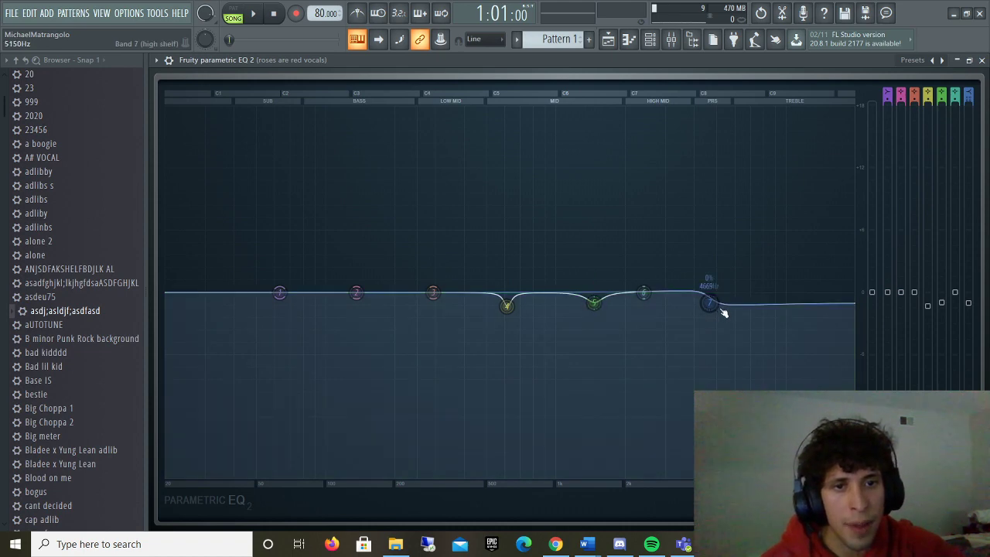
click(957, 59)
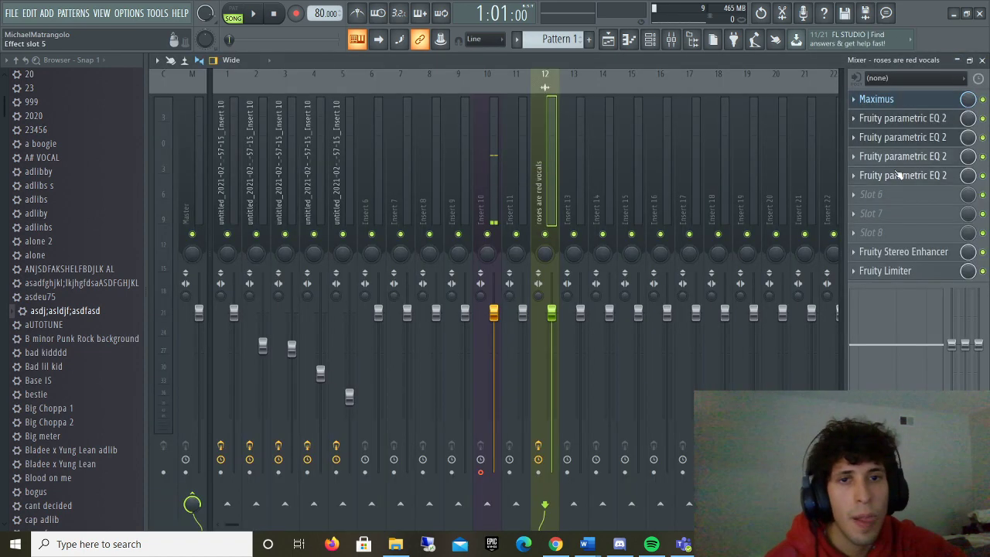
click(900, 175)
click(643, 208)
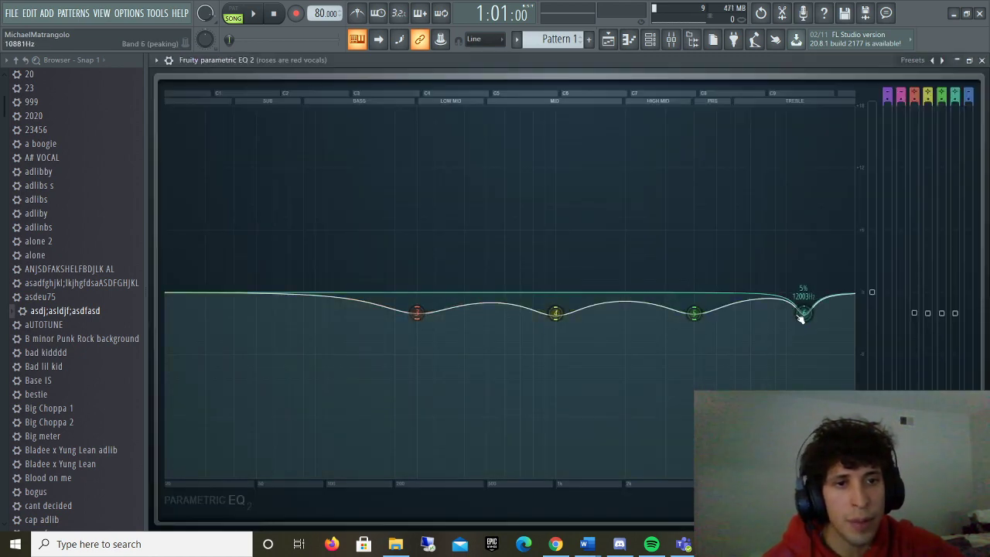
click(958, 59)
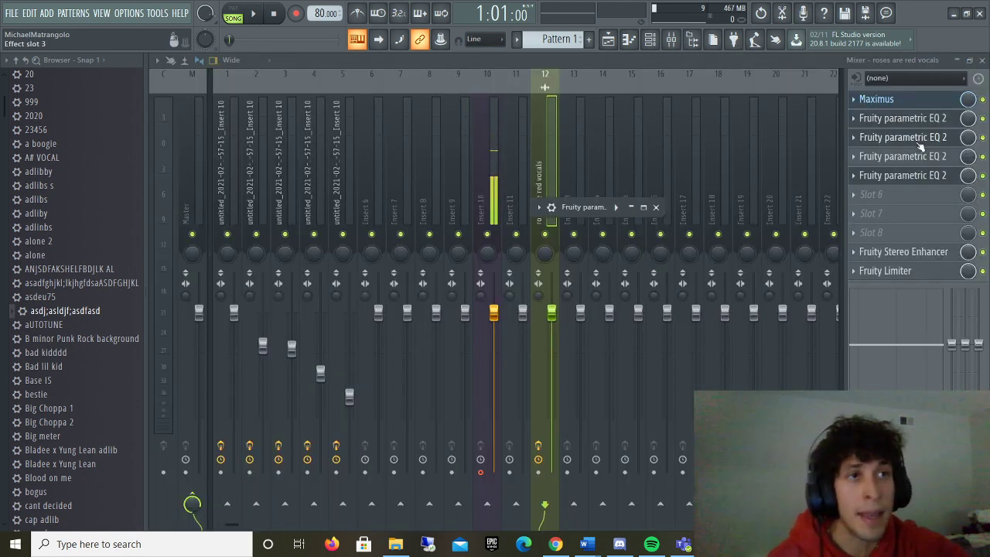
Step: Examine the Fruity Stereo Enhancer and Fruity Limiter settings on insert 12
click(898, 252)
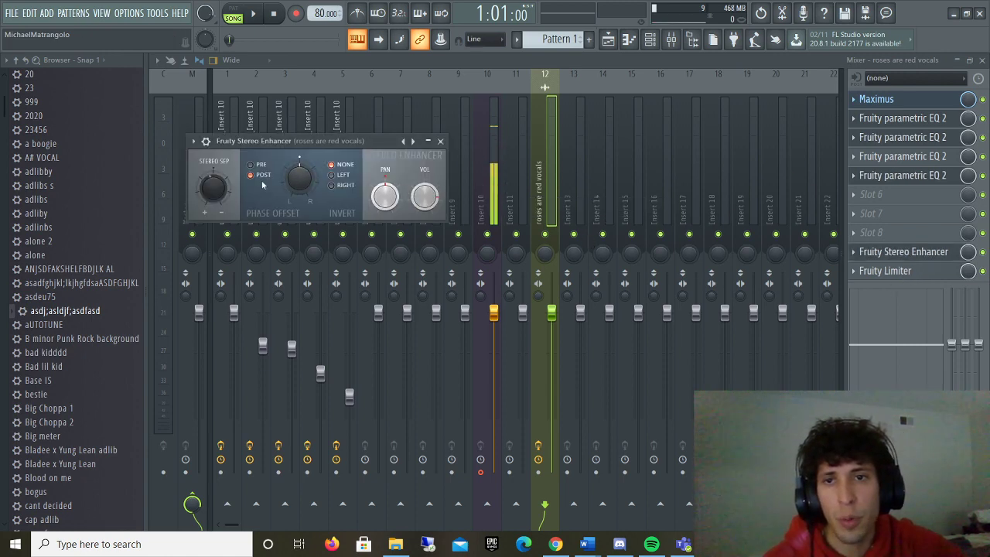
click(440, 141)
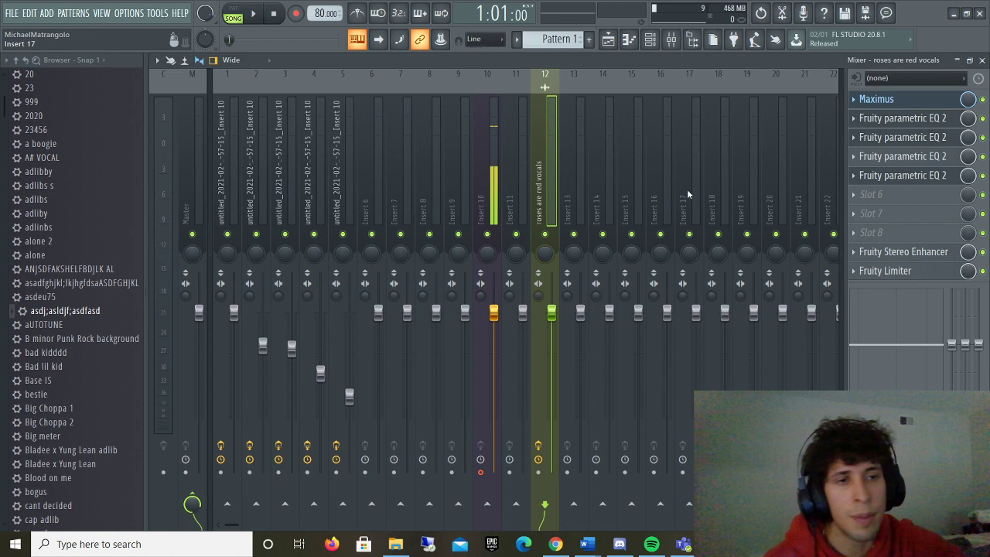
click(886, 271)
click(590, 157)
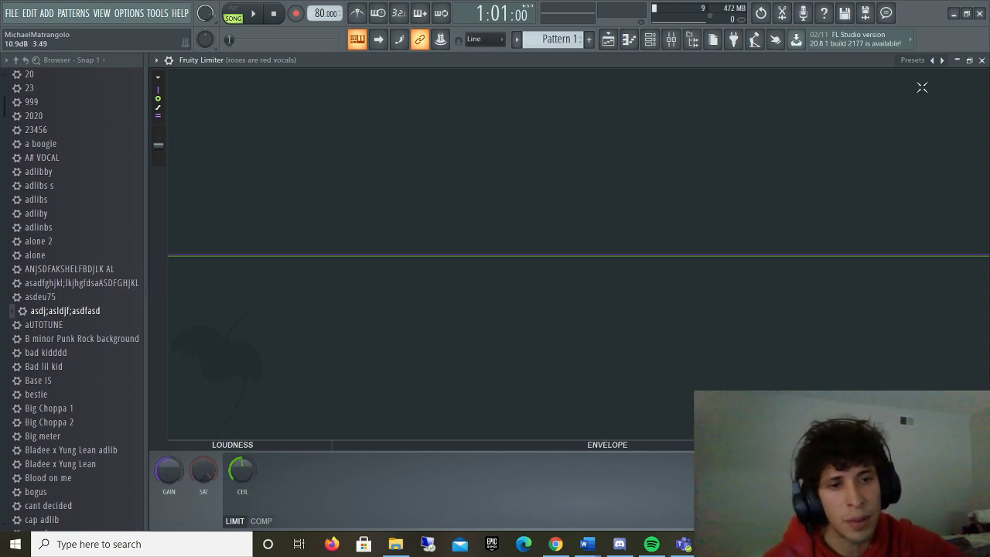
click(969, 62)
Step: Return to the playlist and play the soloed eccox clip from the start
click(608, 38)
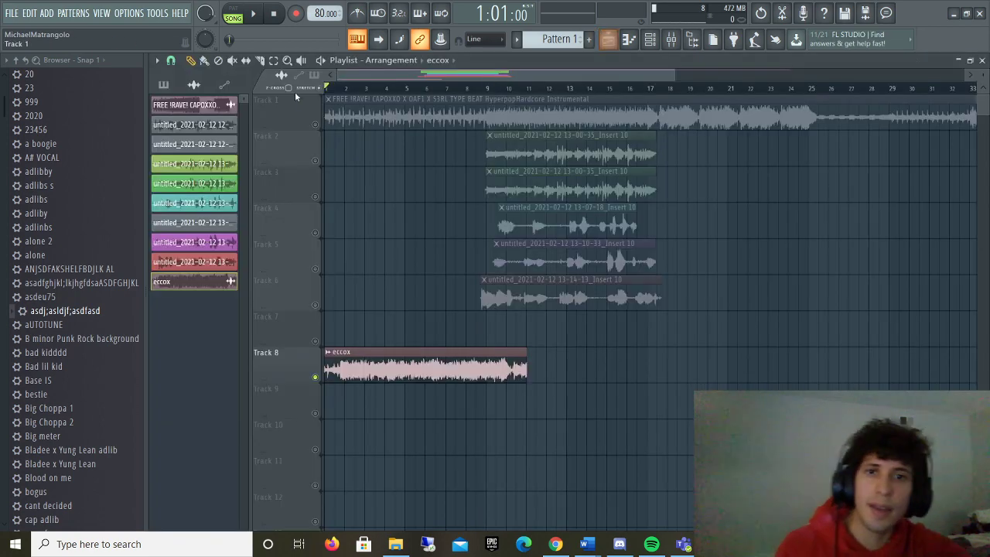
key(space)
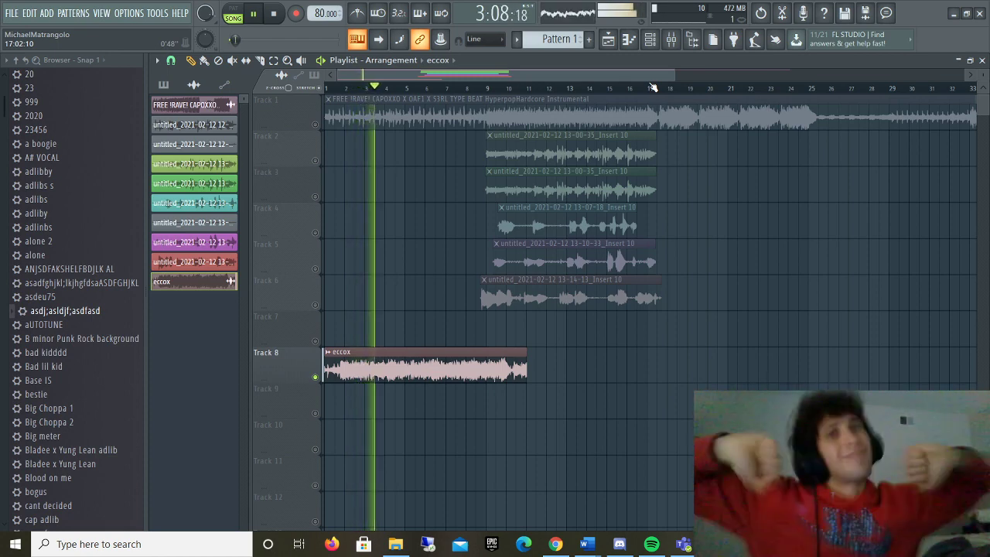
key(space)
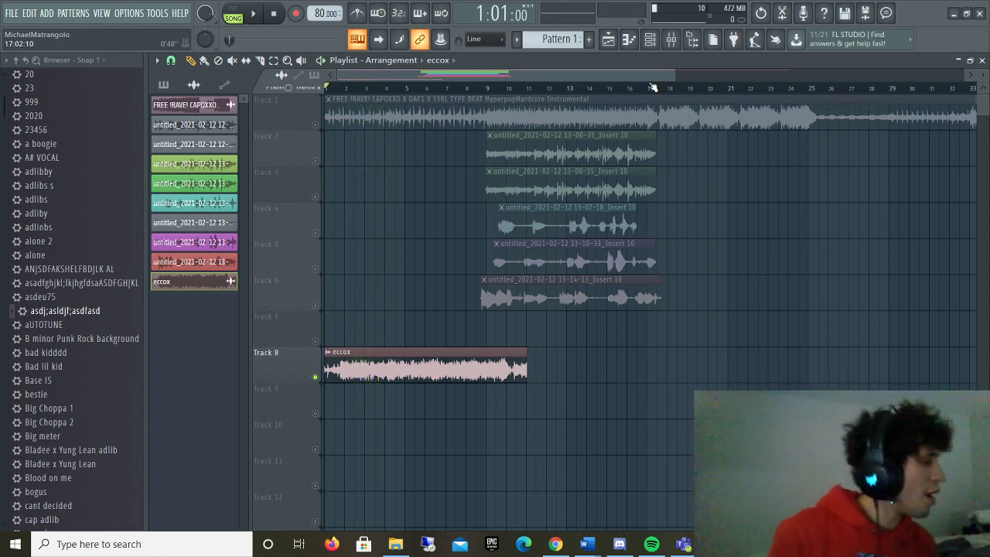